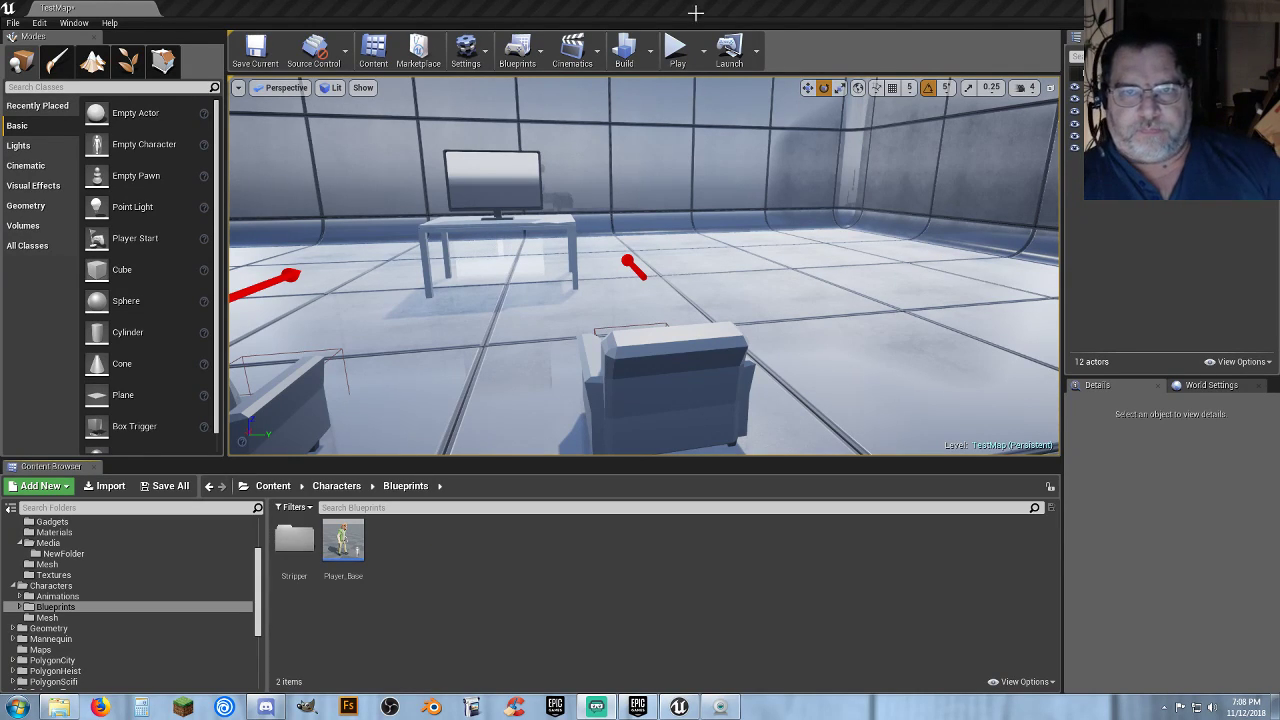
Play-test the level by running the character to the armchair and seating him facing the television, and end the session.
{"action": "right_click_drag", "start_coordinate": [704, 205], "coordinate": [650, 215]}
{"action": "left_click", "coordinate": [676, 53]}
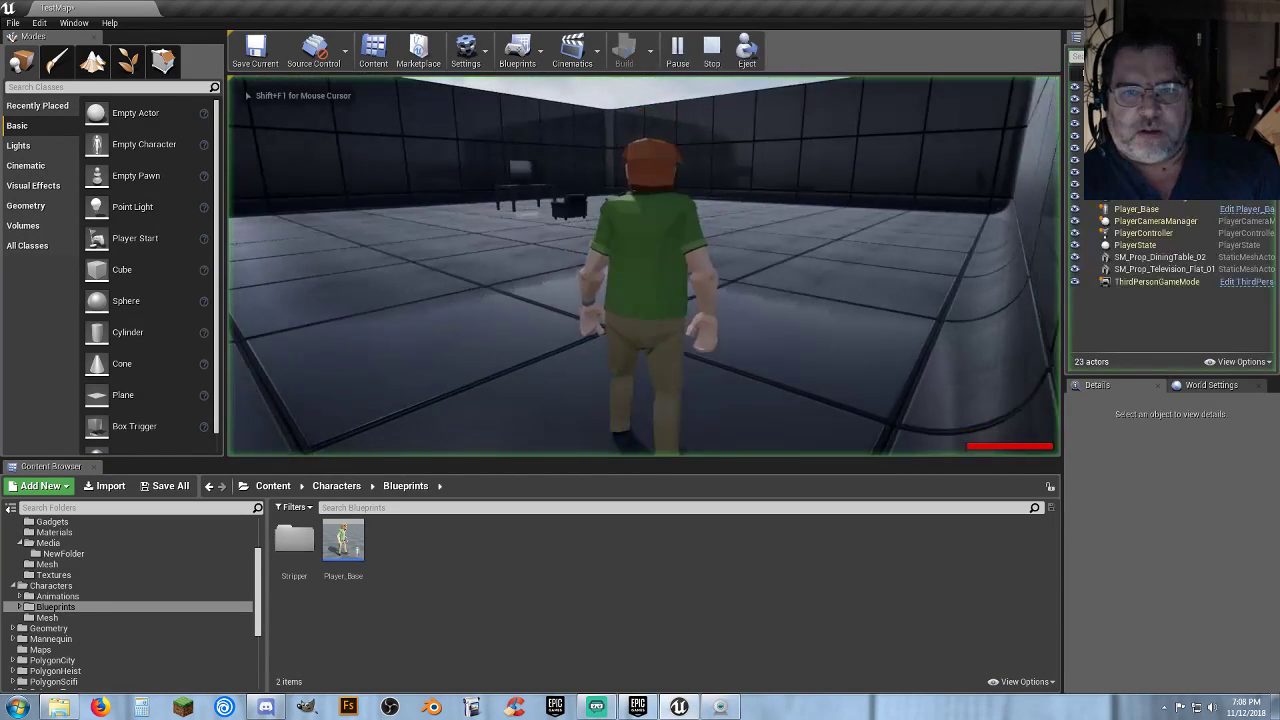
{"action": "key", "text": "w"}
{"action": "key", "text": "w"}
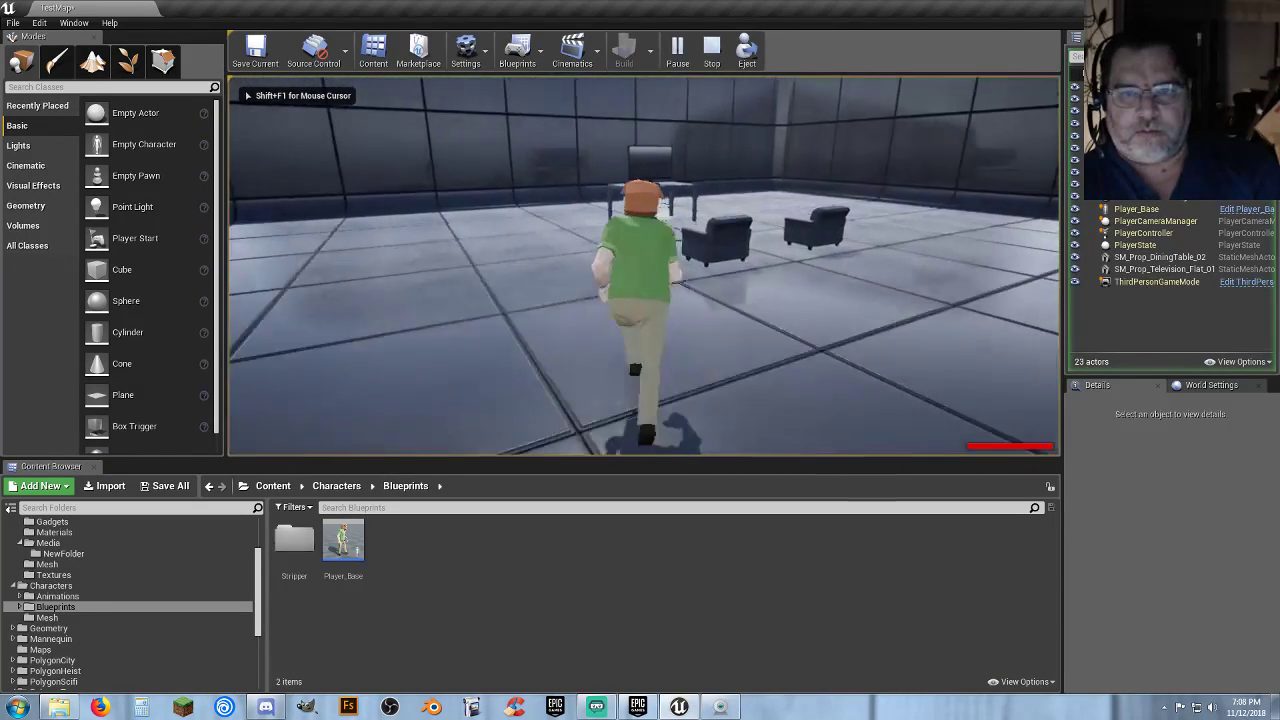
{"action": "key", "text": "e"}
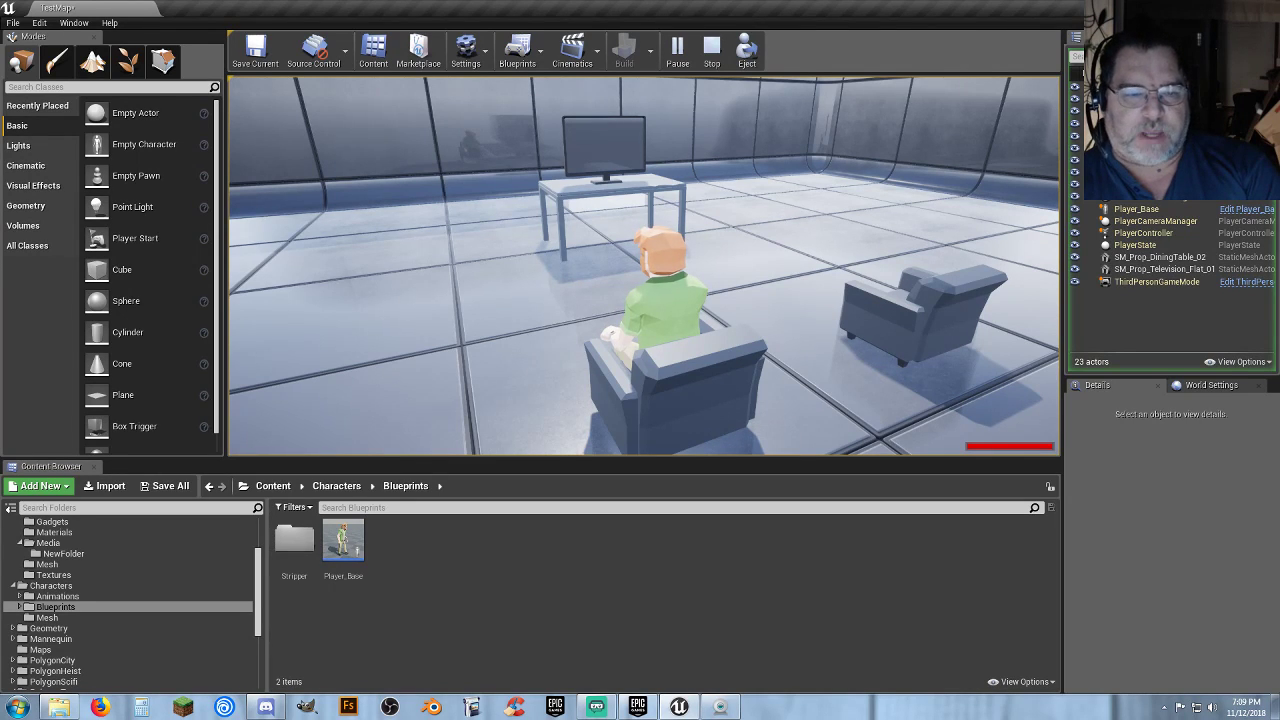
{"action": "key", "text": "Escape"}
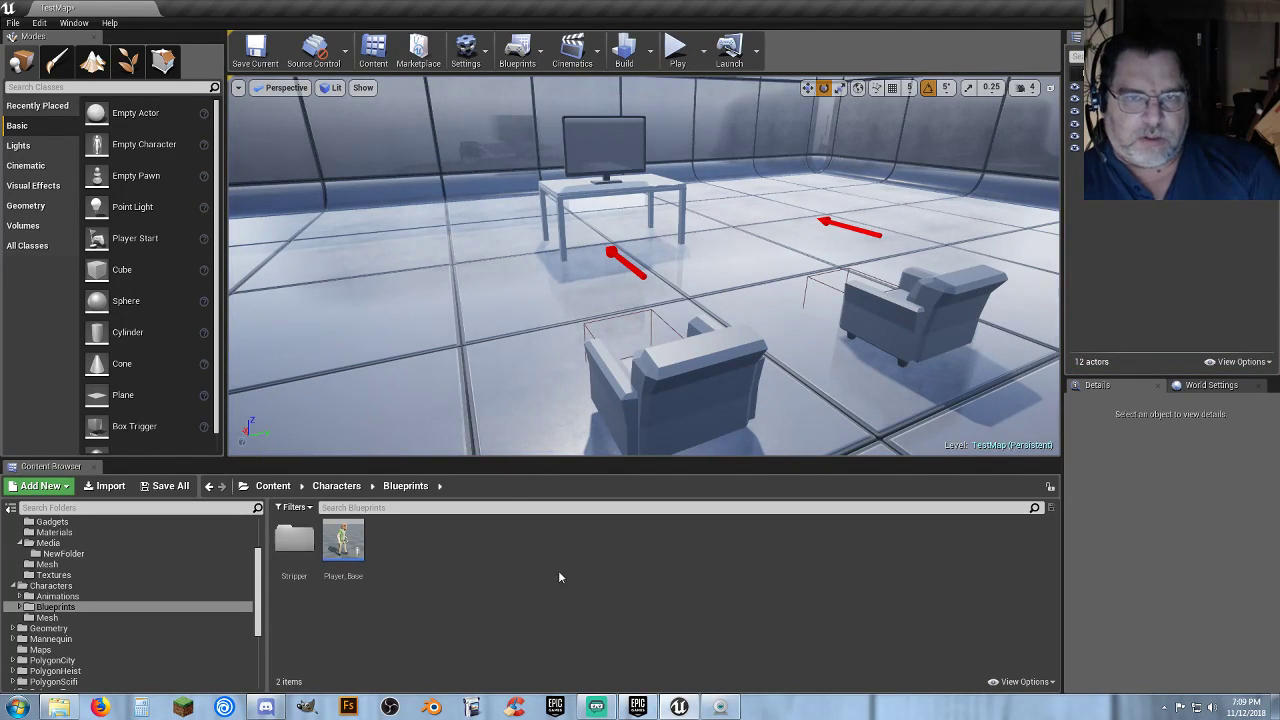
Delete the flat television from the table in the level.
{"action": "left_click", "coordinate": [608, 140]}
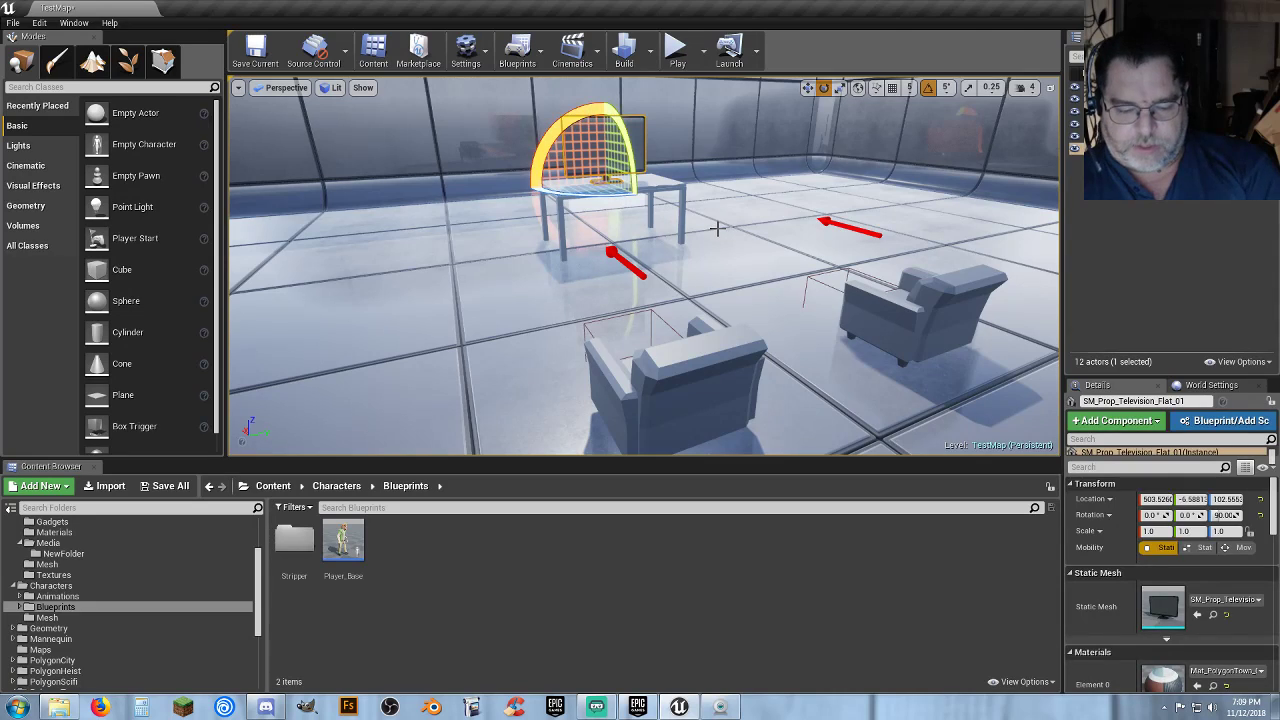
{"action": "key", "text": "Delete"}
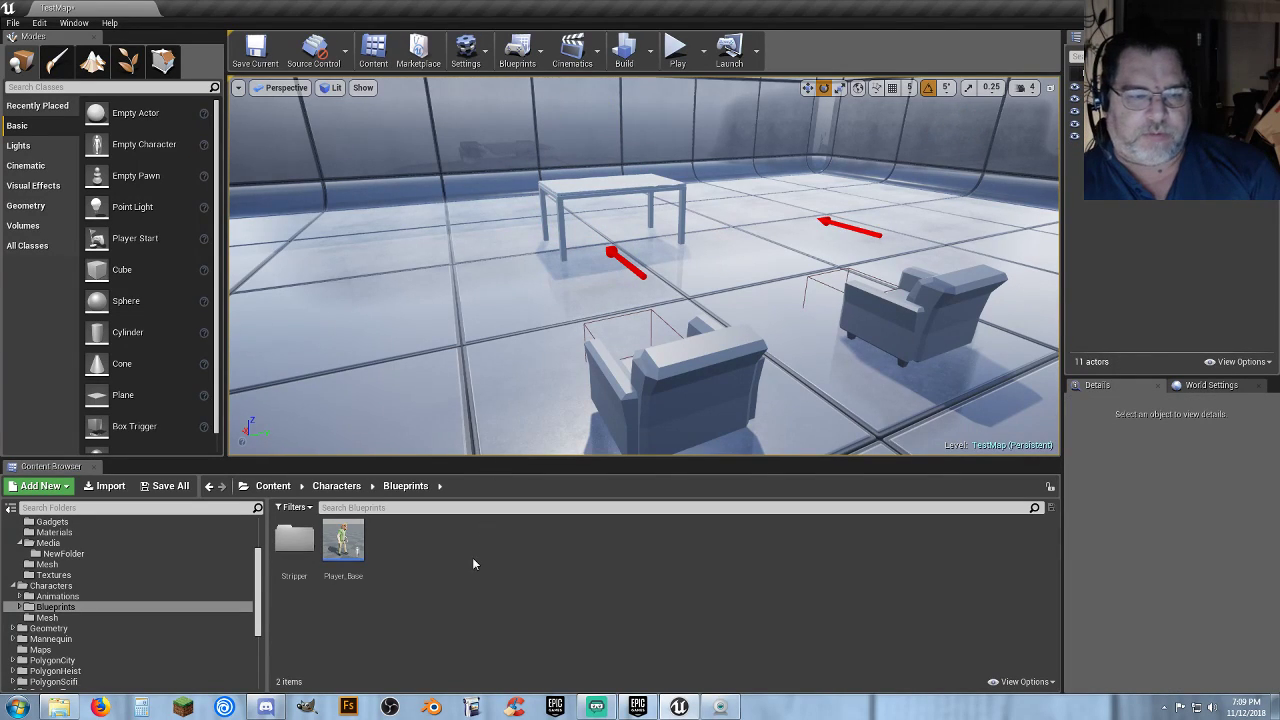
Create an Actor Blueprint named TV_Temp in Assets/Media/NewFolder and open it for editing.
{"action": "scroll", "coordinate": [72, 598], "scroll_direction": "up", "scroll_amount": 2}
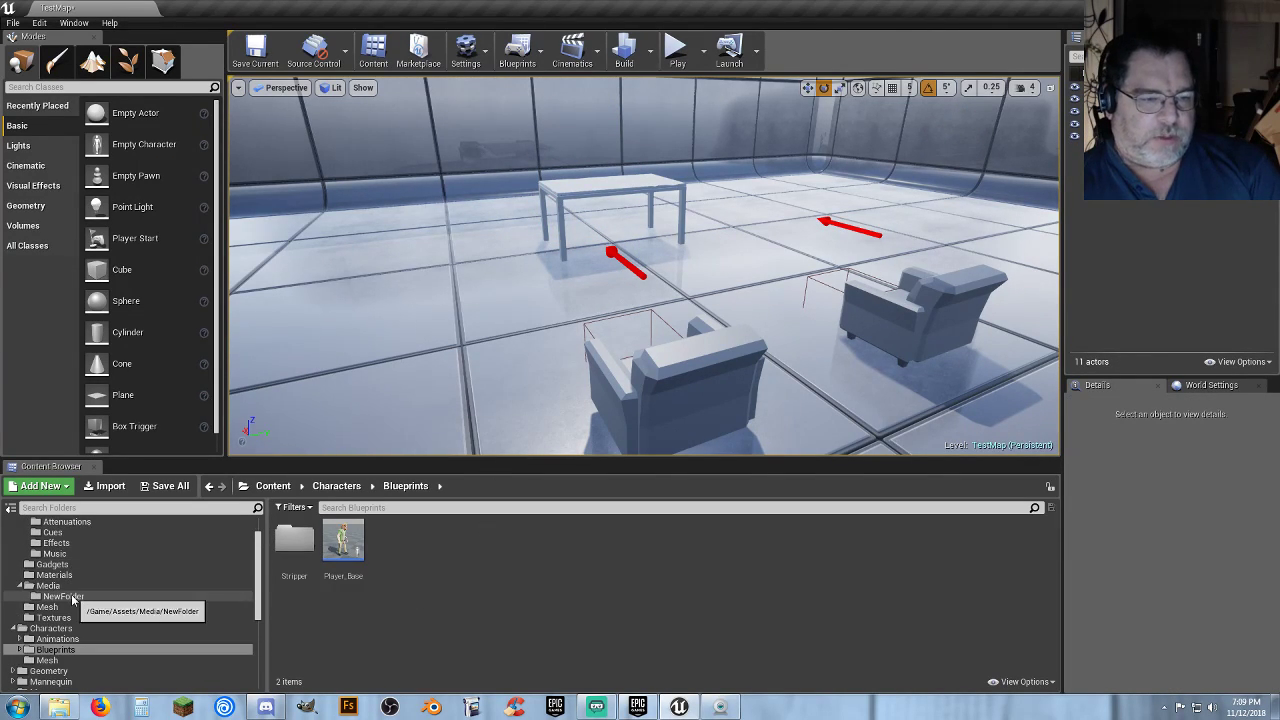
{"action": "left_click", "coordinate": [70, 597]}
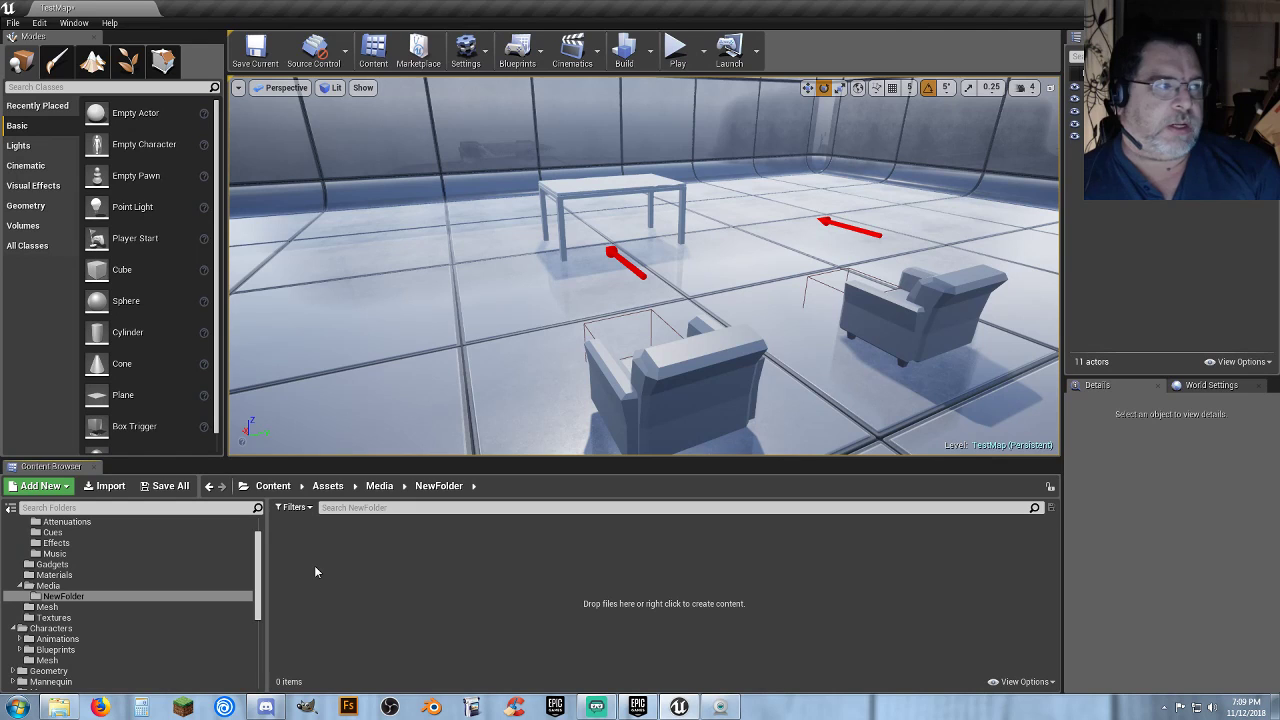
{"action": "right_click", "coordinate": [328, 542]}
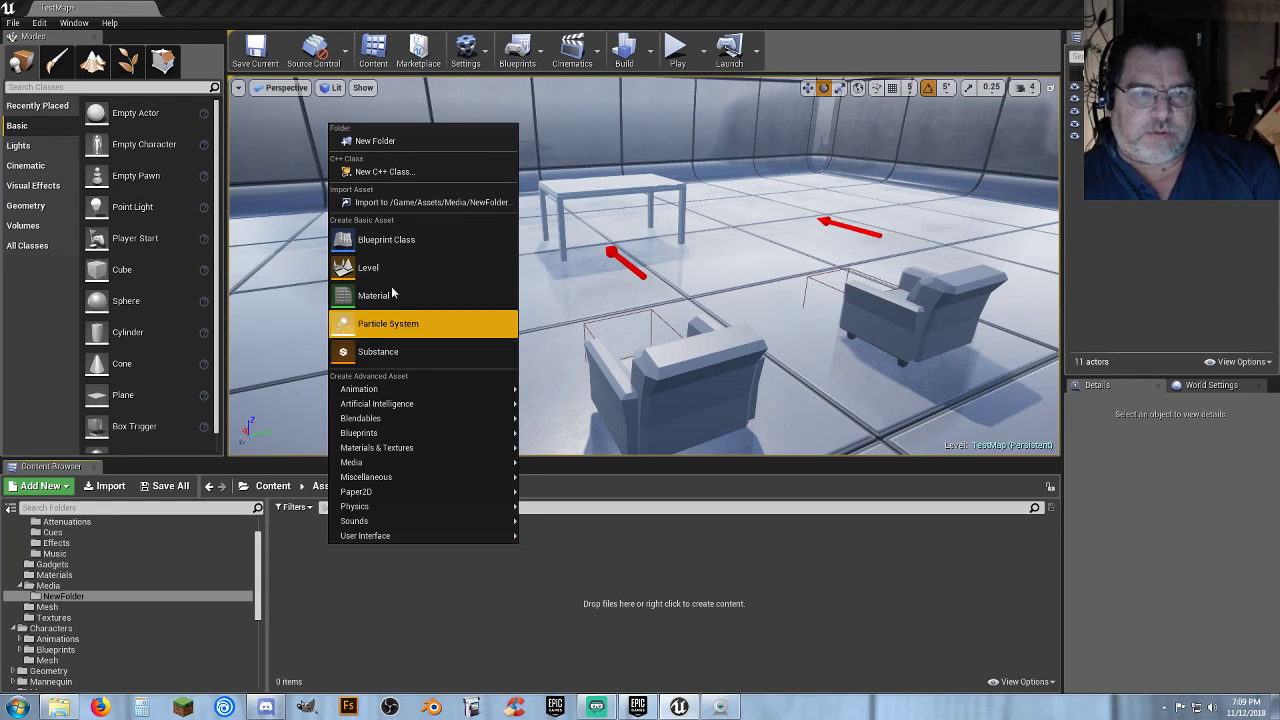
{"action": "left_click", "coordinate": [404, 240]}
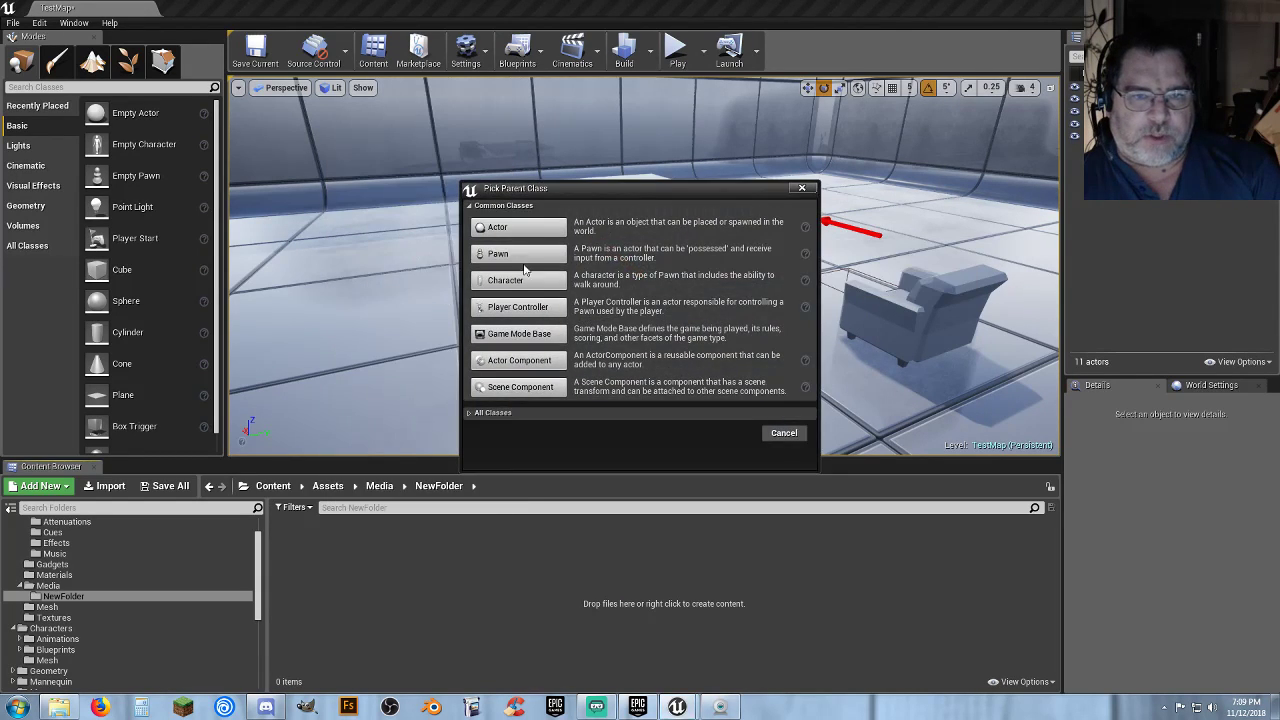
{"action": "left_click", "coordinate": [539, 230]}
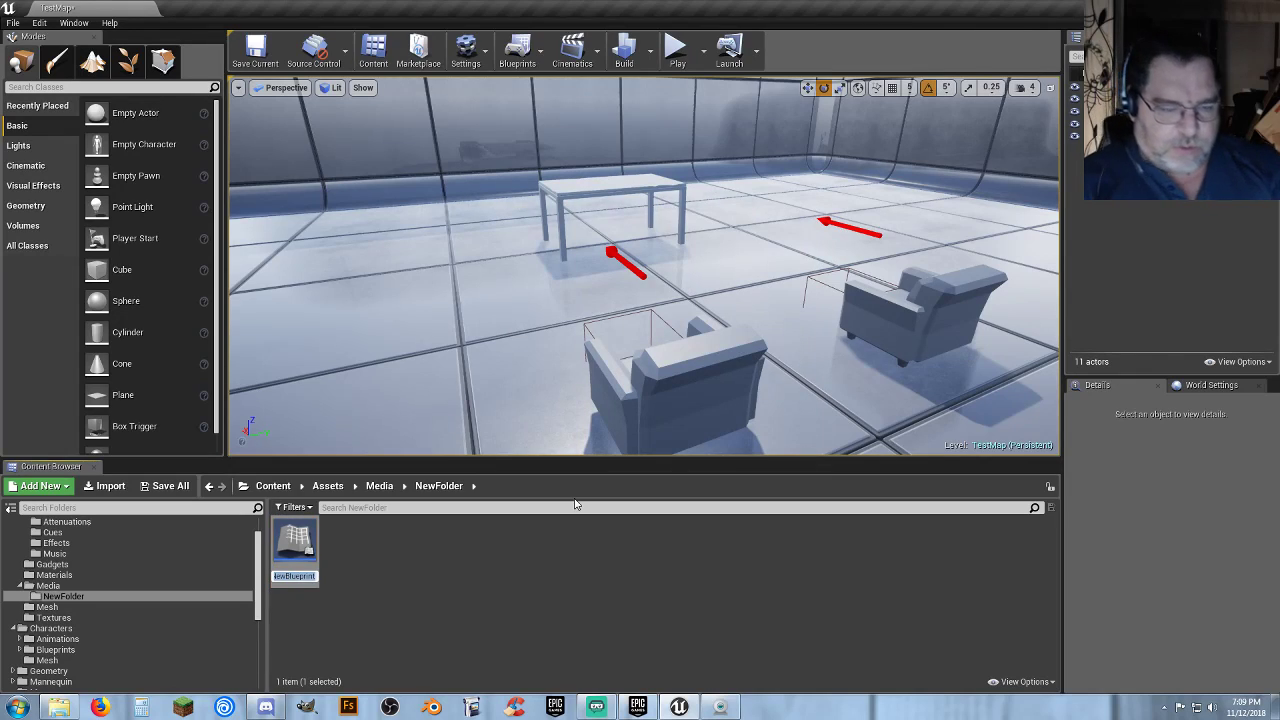
{"action": "type", "text": "TV_Templ"}
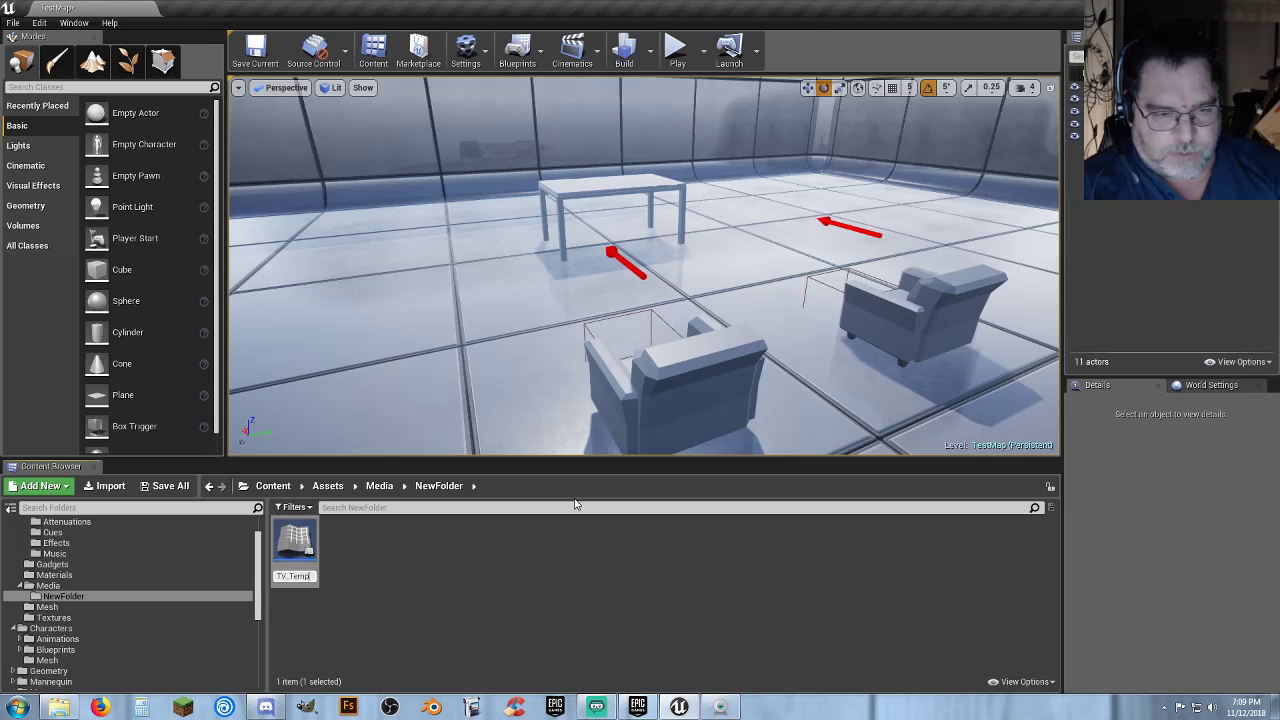
{"action": "key", "text": "Return"}
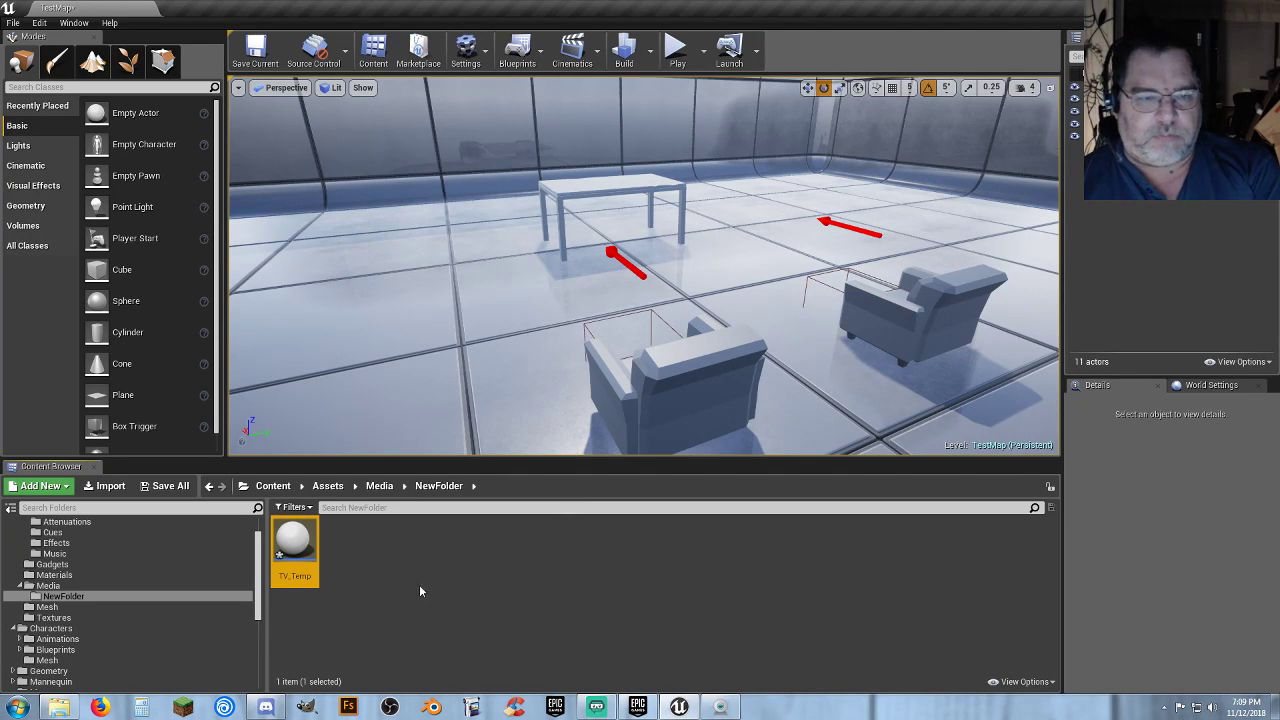
{"action": "key", "text": "Return"}
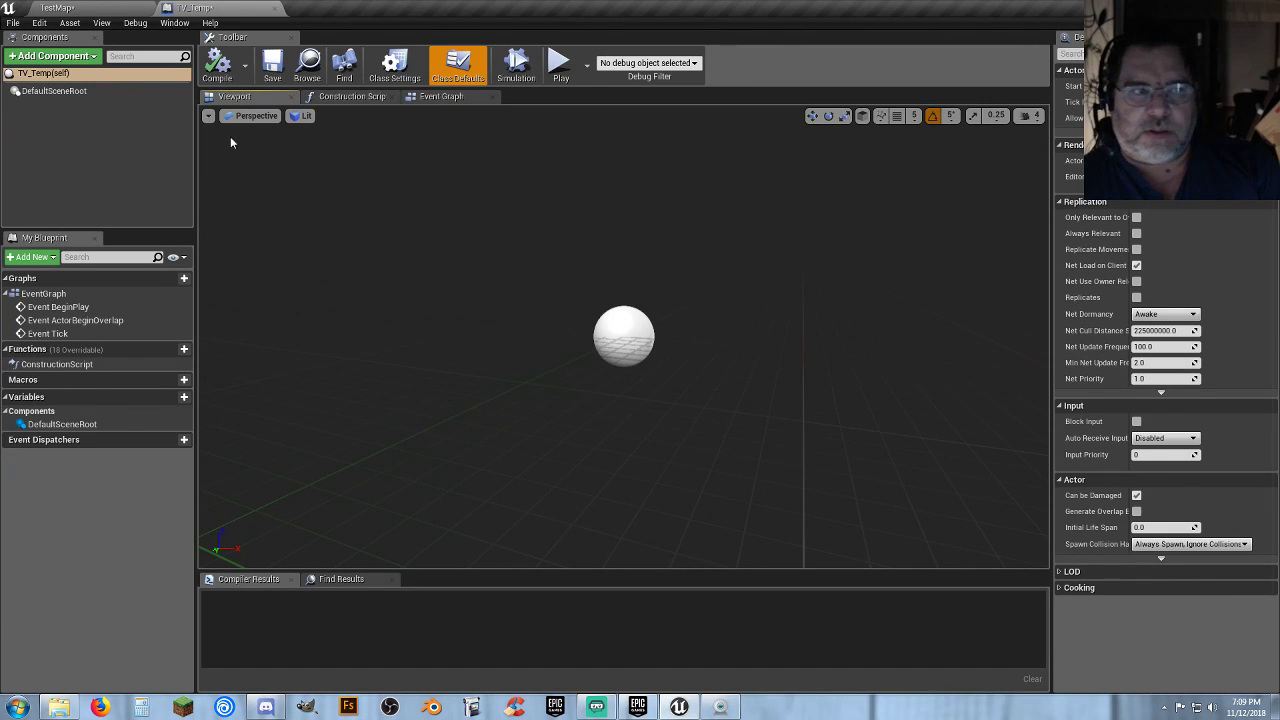
Select the SM_Prop_Television_Flat_01 static mesh in the PolygonTown/Meshes/Props folder of the project content.
{"action": "left_click", "coordinate": [91, 10]}
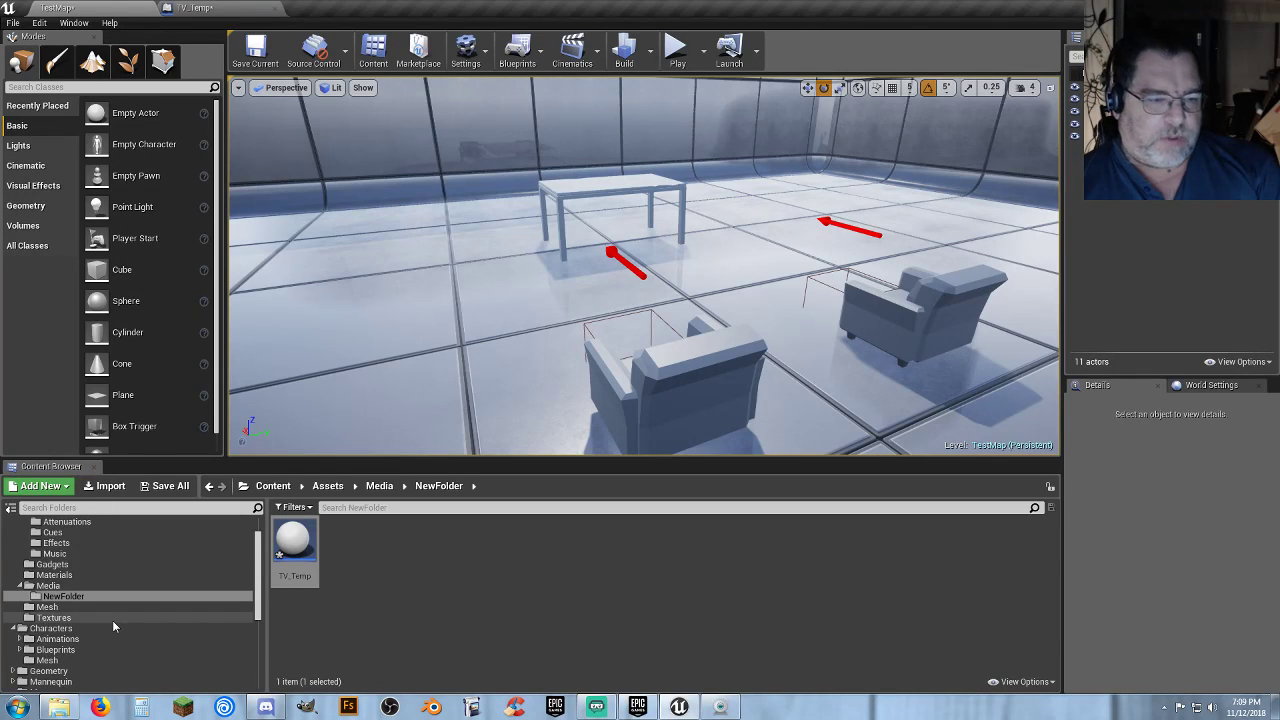
{"action": "scroll", "coordinate": [112, 620], "scroll_direction": "down", "scroll_amount": 4}
{"action": "scroll", "coordinate": [91, 638], "scroll_direction": "down", "scroll_amount": 2}
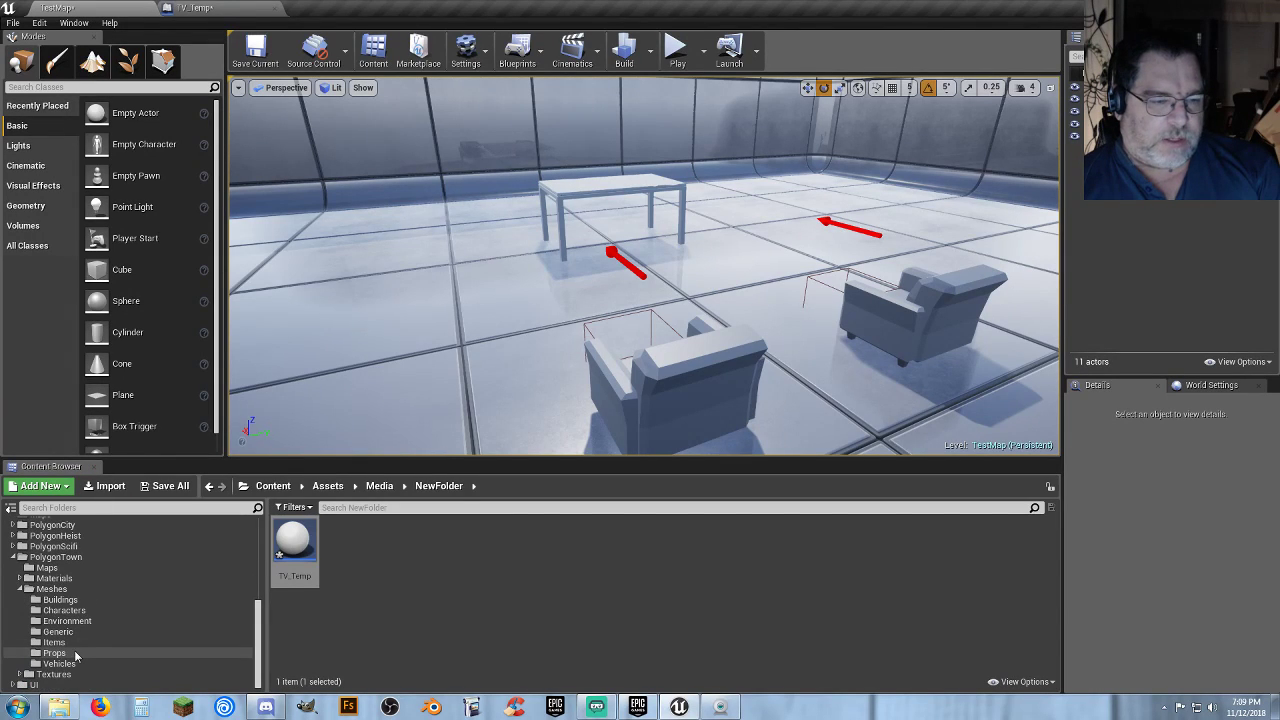
{"action": "left_click", "coordinate": [55, 652]}
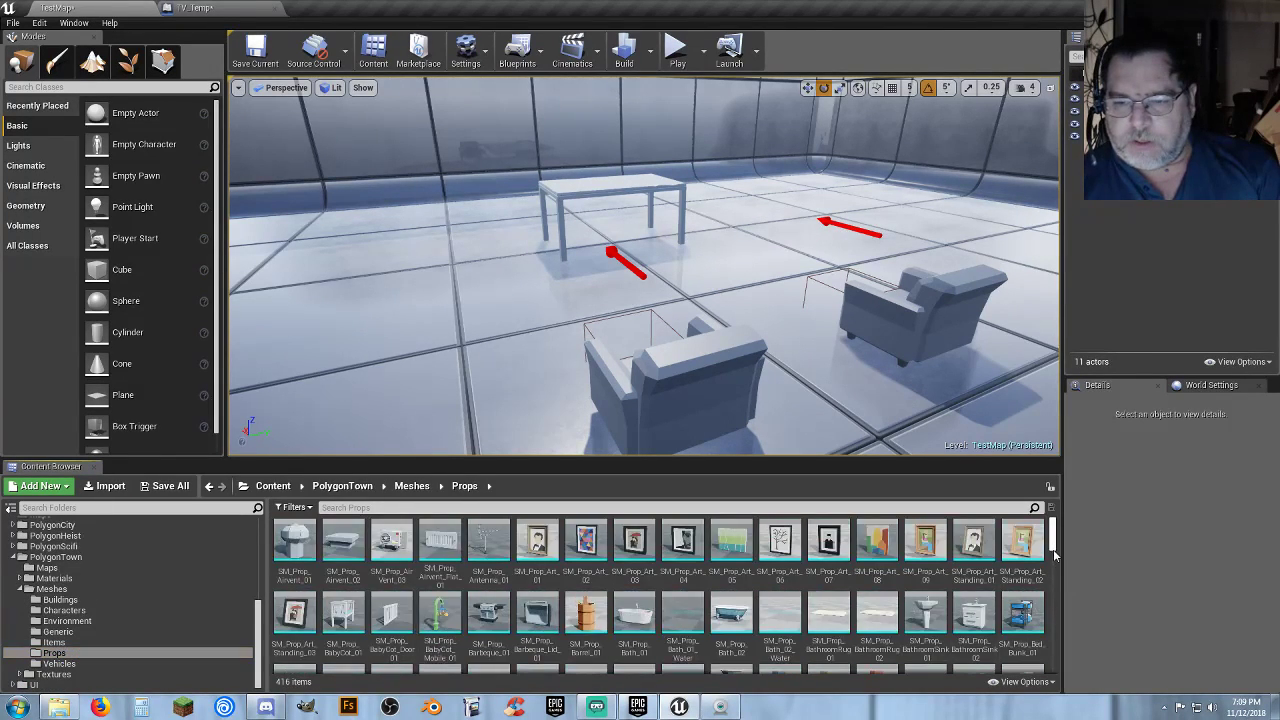
{"action": "scroll", "coordinate": [1052, 590], "scroll_direction": "down", "scroll_amount": 5}
{"action": "left_click_drag", "start_coordinate": [1057, 597], "coordinate": [1060, 656]}
{"action": "left_click", "coordinate": [683, 628]}
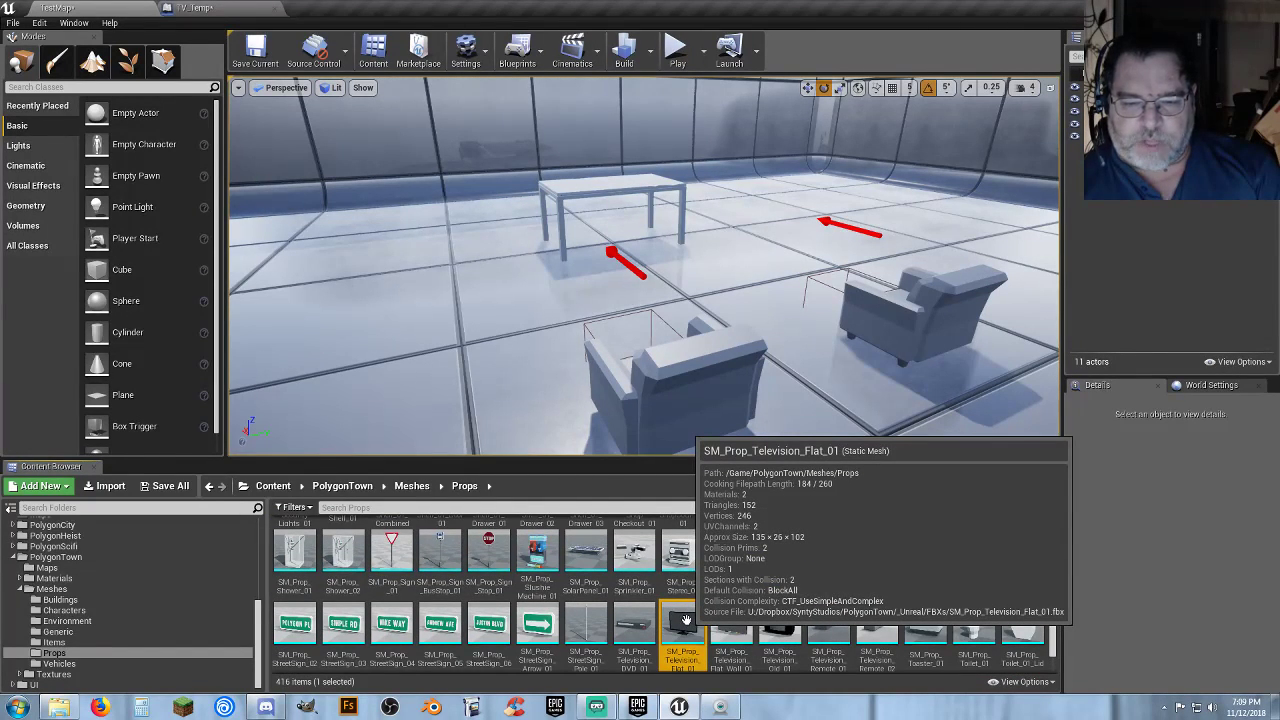
Add the selected SM_Prop_Television_Flat_01 mesh to the TV_Temp blueprint as a static mesh component named Television.
{"action": "left_click", "coordinate": [197, 10]}
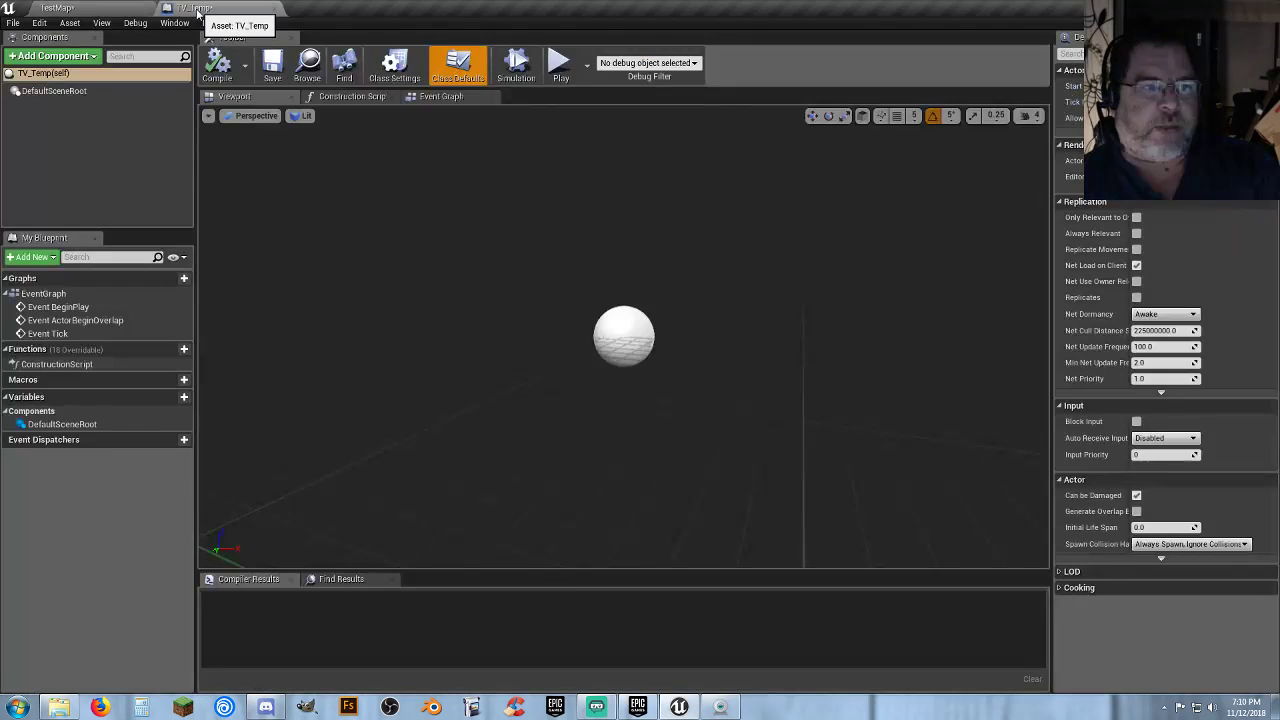
{"action": "left_click", "coordinate": [52, 56]}
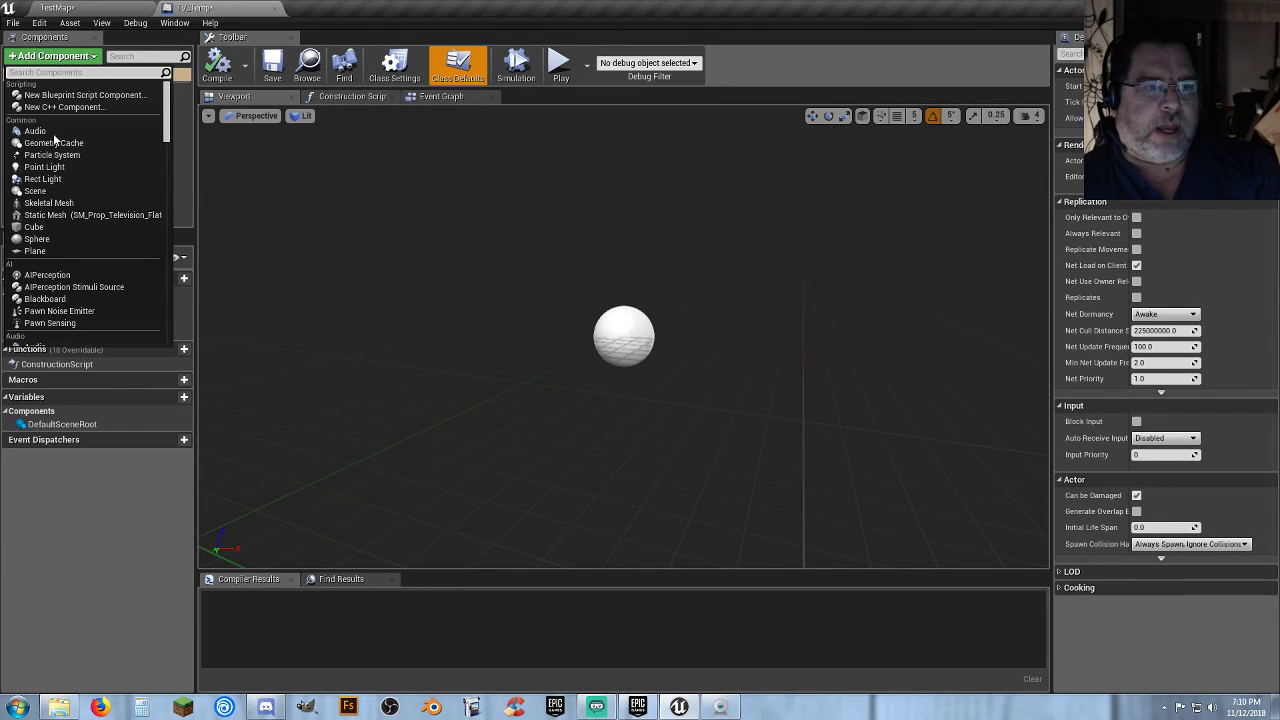
{"action": "left_click", "coordinate": [60, 215]}
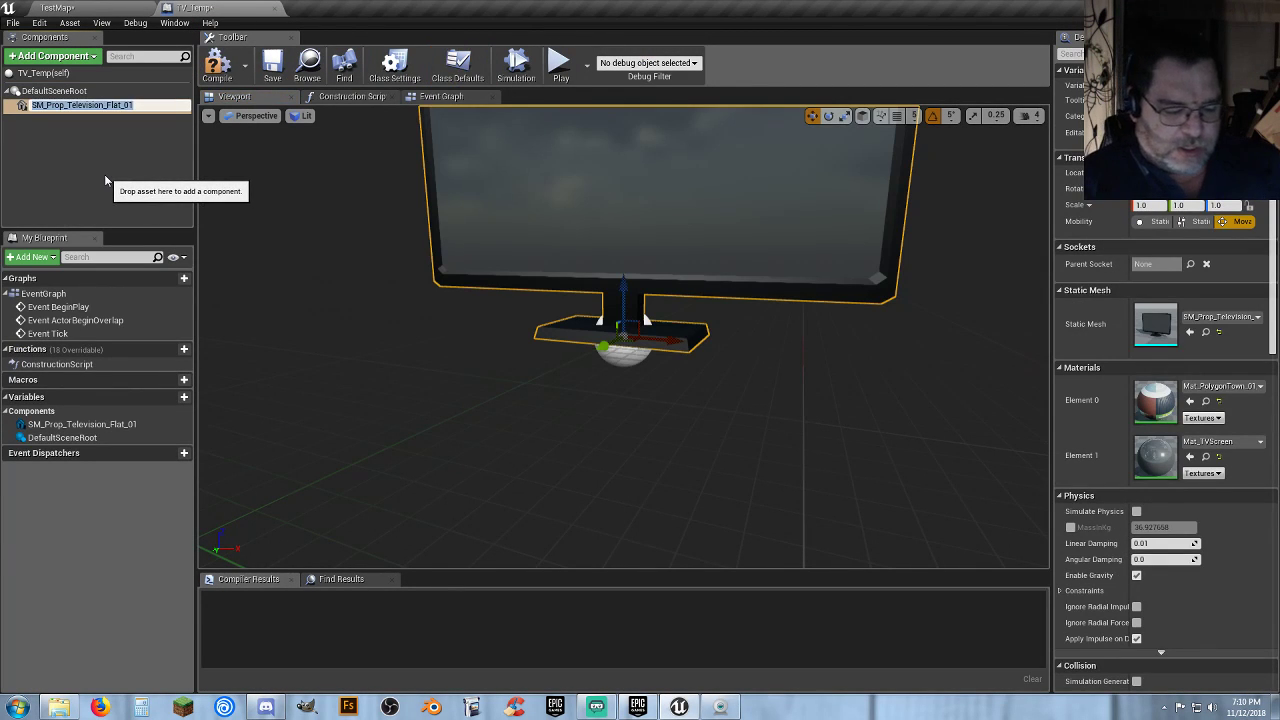
{"action": "type", "text": "Television"}
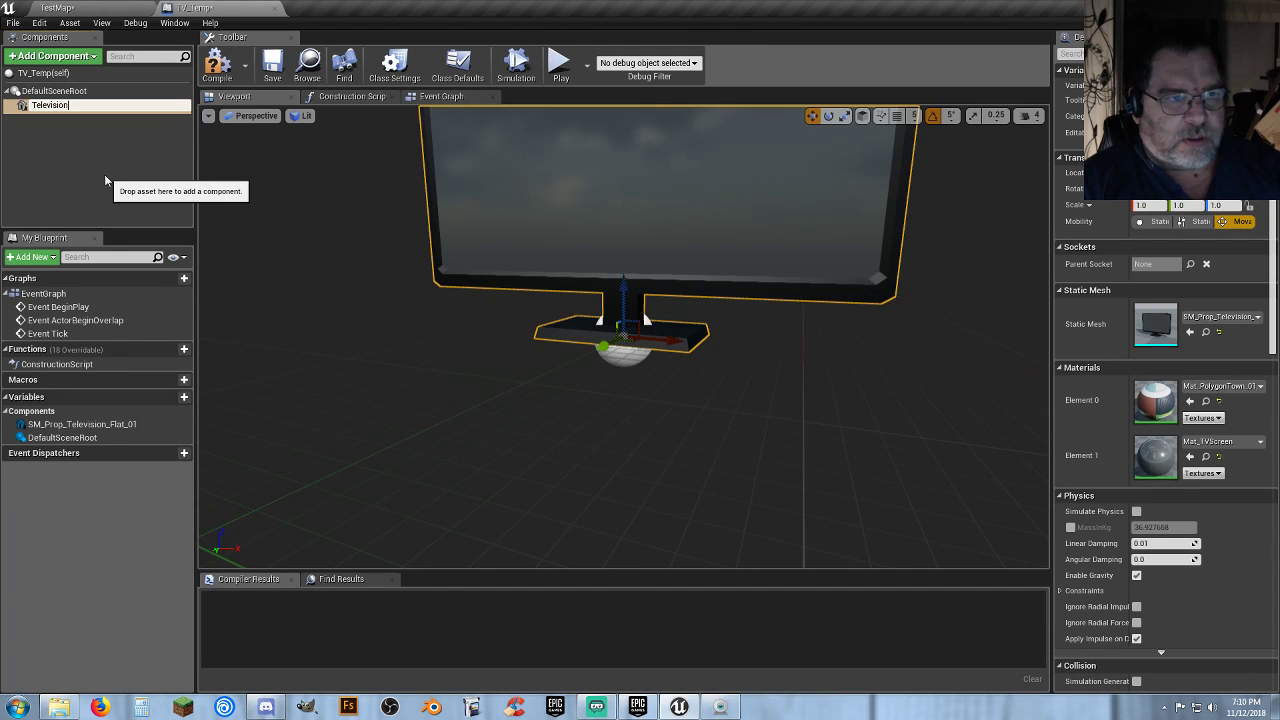
{"action": "key", "text": "Return"}
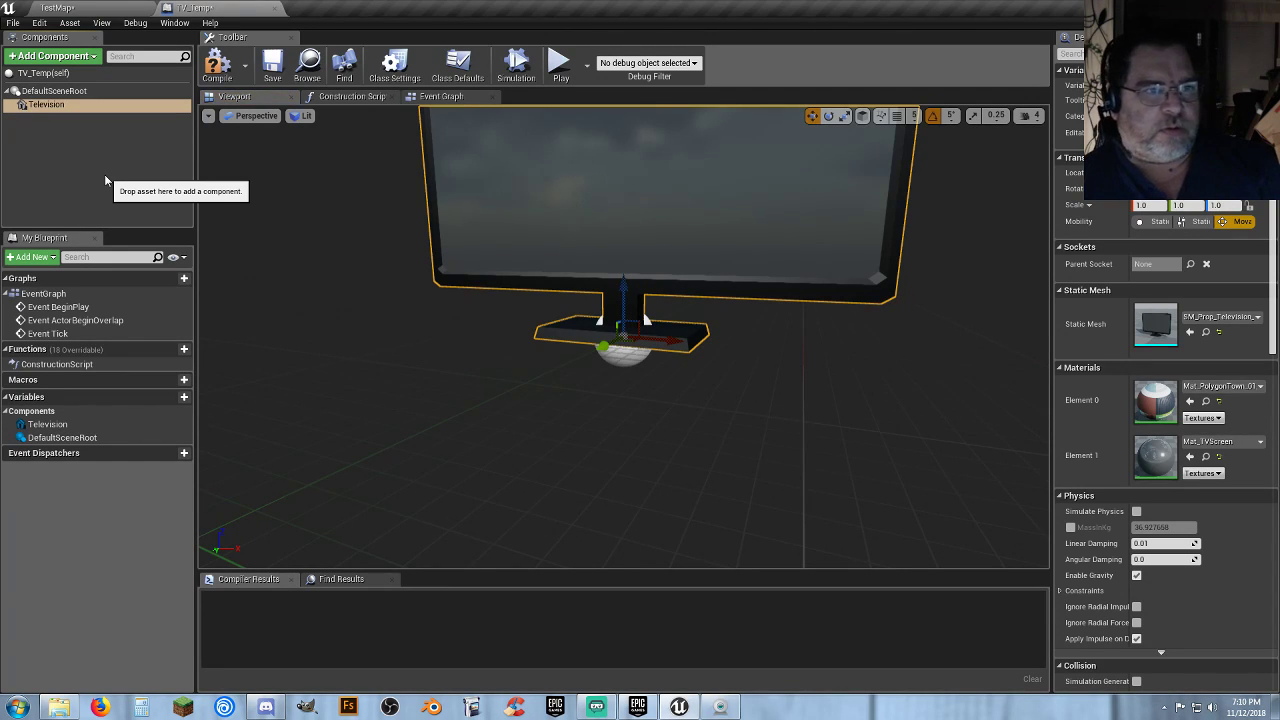
{"action": "left_click", "coordinate": [105, 176]}
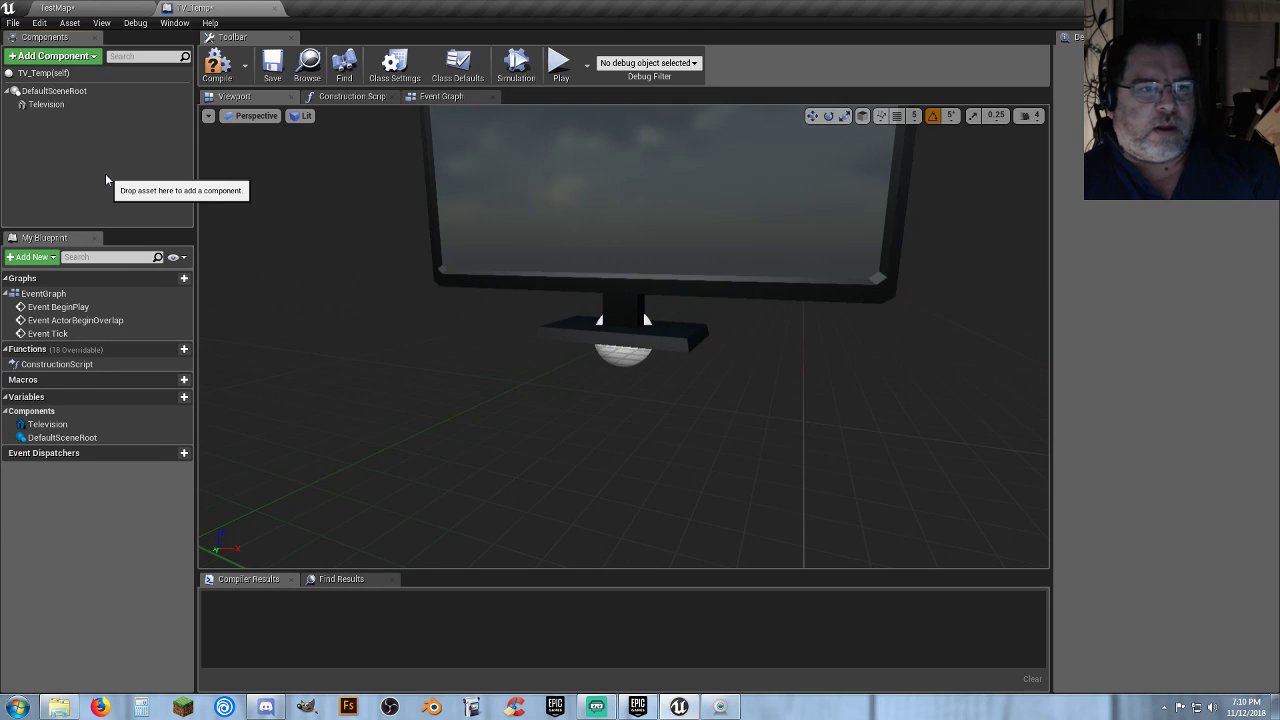
Frame the whole television in the preview, compile and save the TV_Temp blueprint, and close its editor.
{"action": "mouse_move", "coordinate": [608, 272]}
{"action": "right_mouse_down"}
{"action": "mouse_move", "coordinate": [650, 300]}
{"action": "mouse_move", "coordinate": [608, 250]}
{"action": "mouse_move", "coordinate": [608, 272]}
{"action": "right_mouse_up"}
{"action": "left_click_drag", "start_coordinate": [608, 272], "coordinate": [604, 180]}
{"action": "scroll", "coordinate": [601, 524], "scroll_direction": "down", "scroll_amount": 3}
{"action": "left_click", "coordinate": [216, 62]}
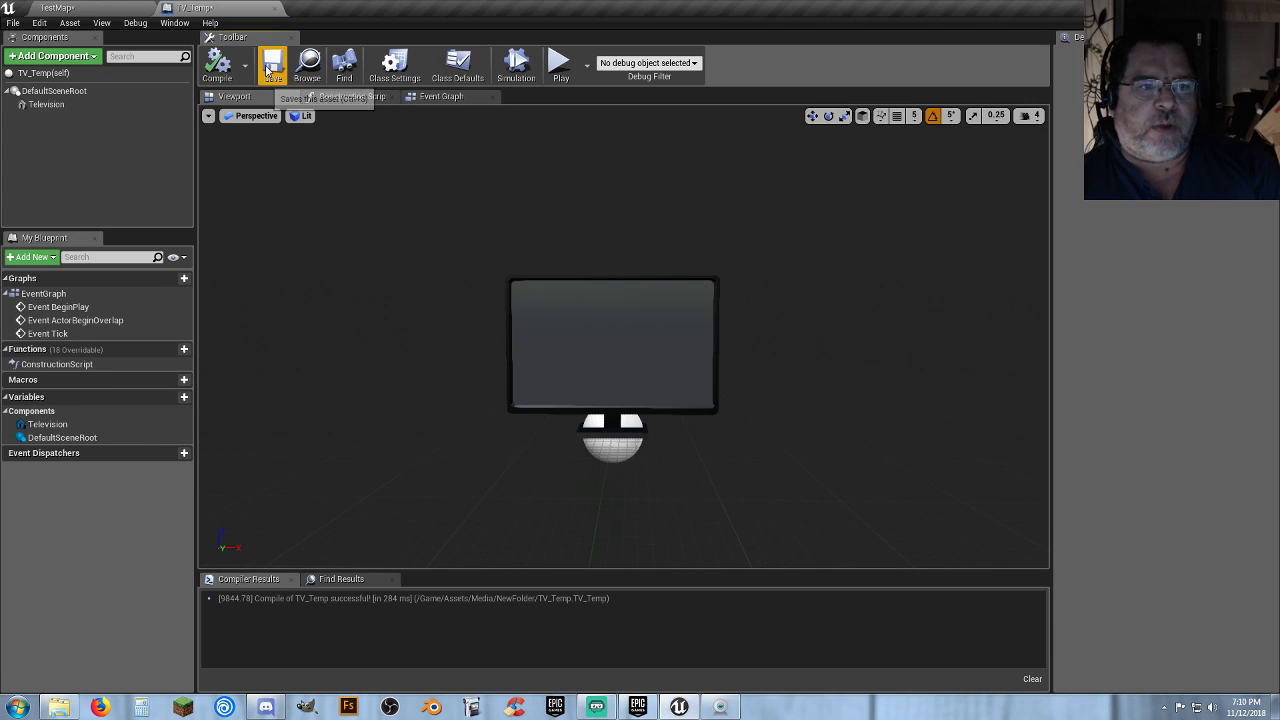
{"action": "left_click", "coordinate": [268, 68]}
{"action": "left_click", "coordinate": [276, 8]}
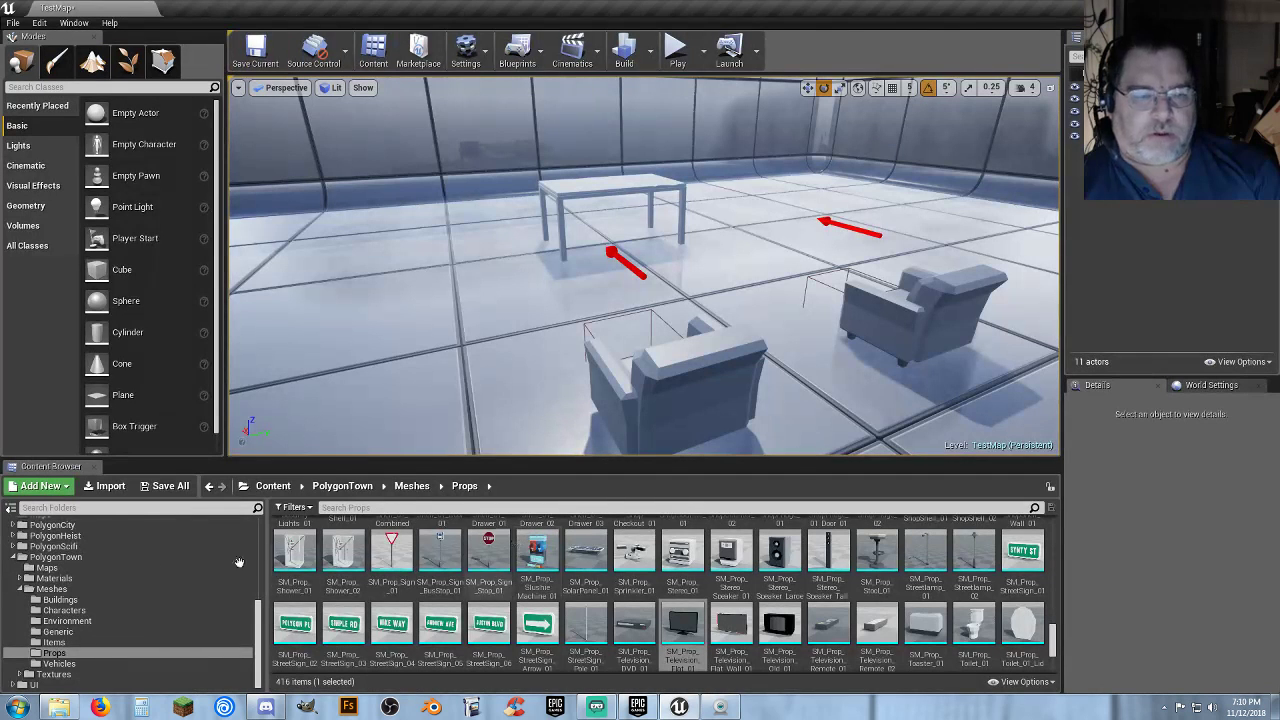
Return to the Assets/Media/NewFolder folder in the project content.
{"action": "scroll", "coordinate": [100, 590], "scroll_direction": "up", "scroll_amount": 10}
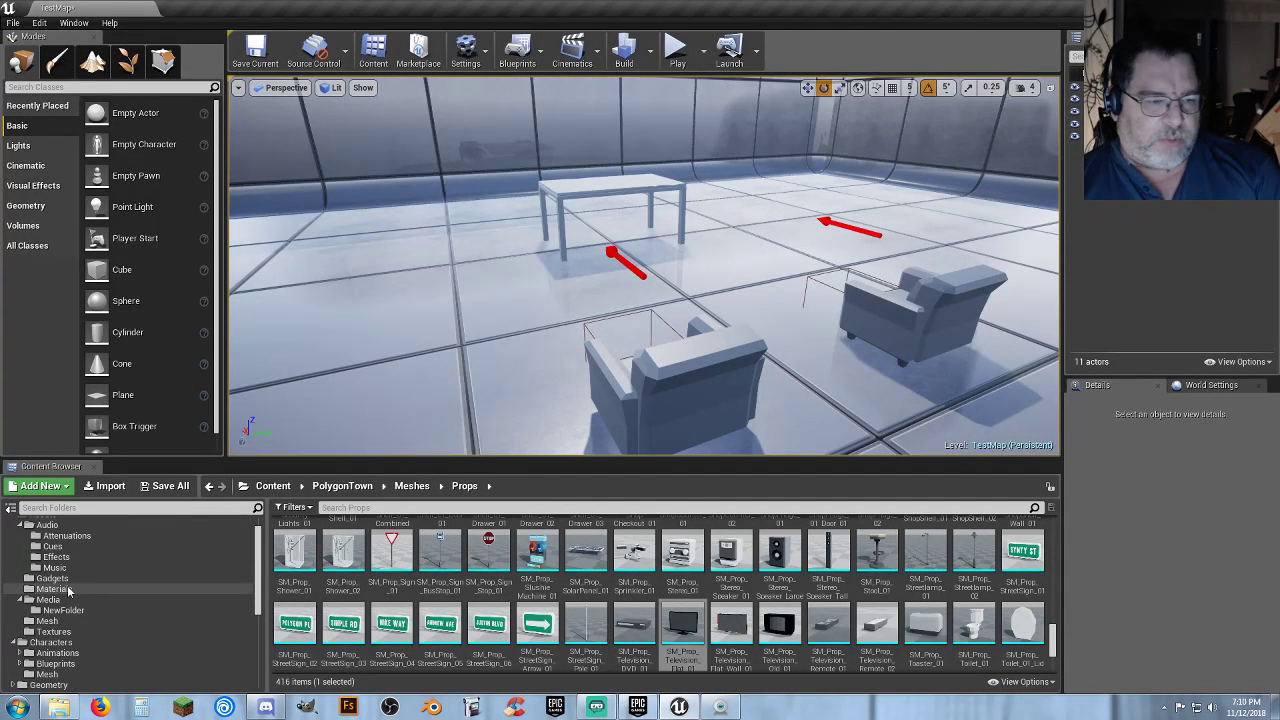
{"action": "left_click", "coordinate": [72, 611]}
{"action": "left_click", "coordinate": [410, 559]}
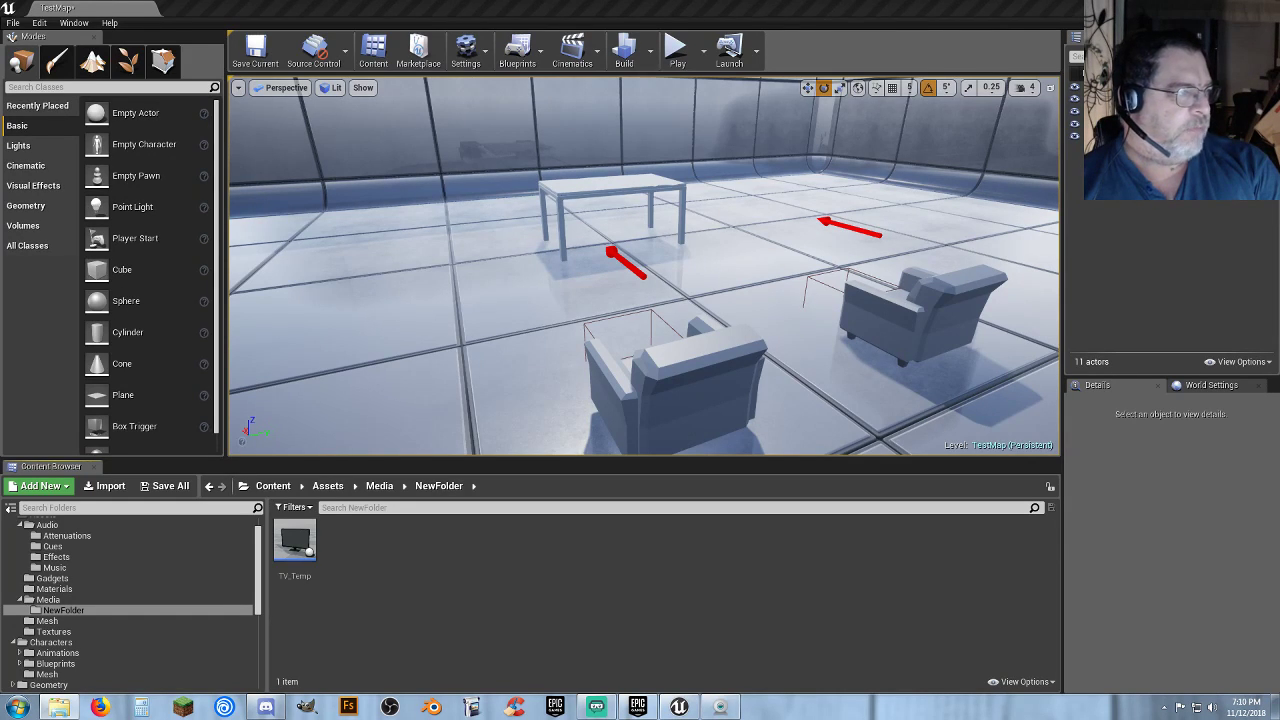
Bring the file explorer window over the editor and open the Theater project's Content/Movies folder.
{"action": "left_click_drag", "start_coordinate": [0, 186], "coordinate": [431, 129]}
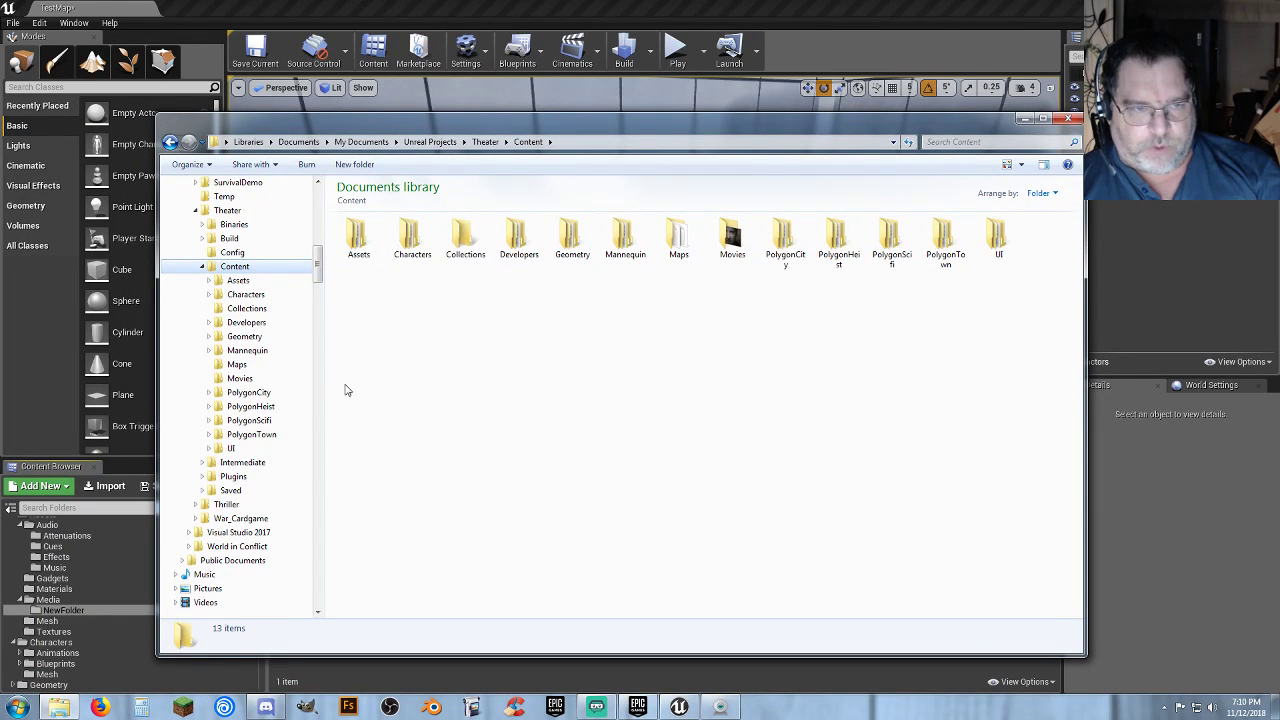
{"action": "left_click", "coordinate": [734, 250]}
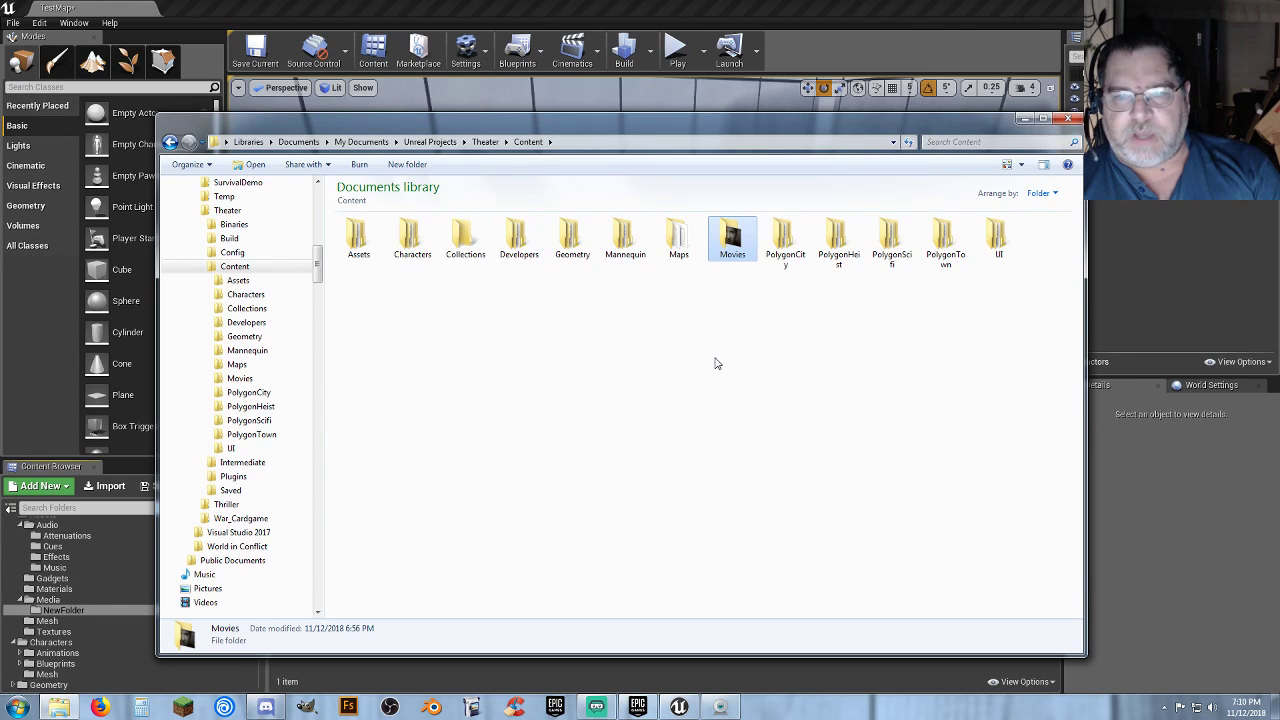
{"action": "left_click", "coordinate": [241, 379]}
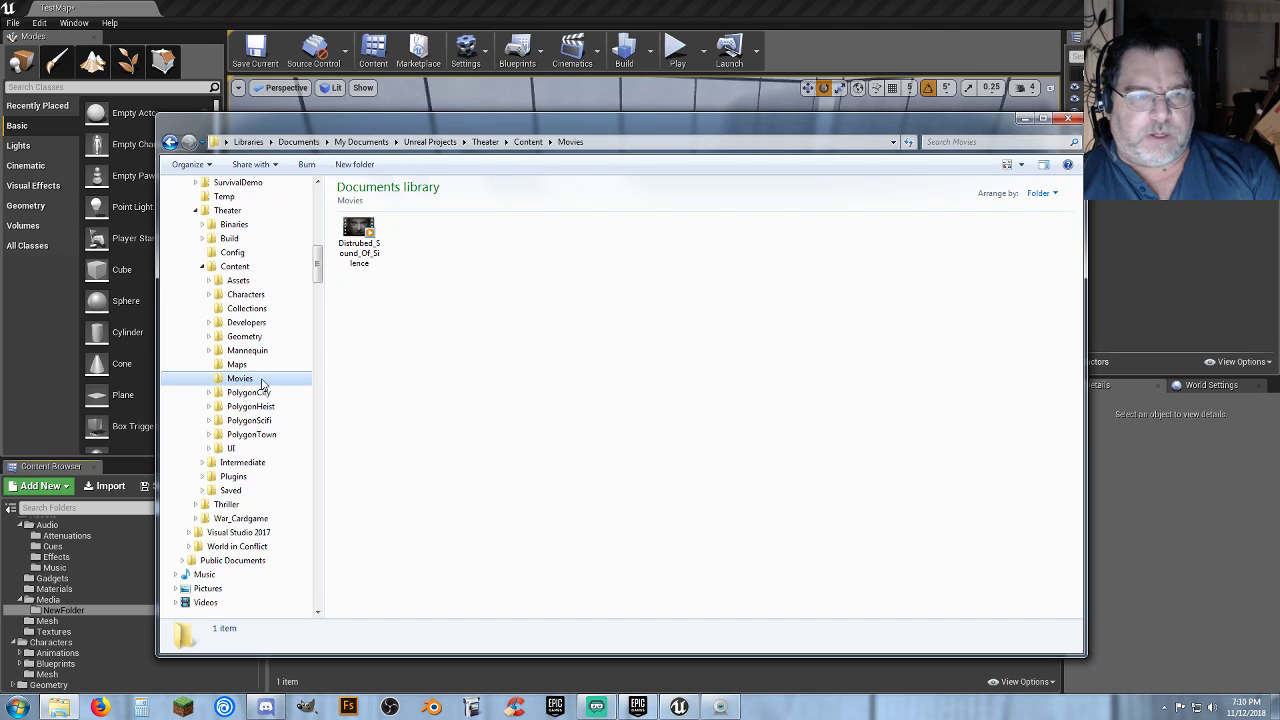
Find and open the phone vids folder on Storage Drive (F:) and bring the file explorer window over the editor.
{"action": "left_click_drag", "start_coordinate": [320, 263], "coordinate": [315, 484]}
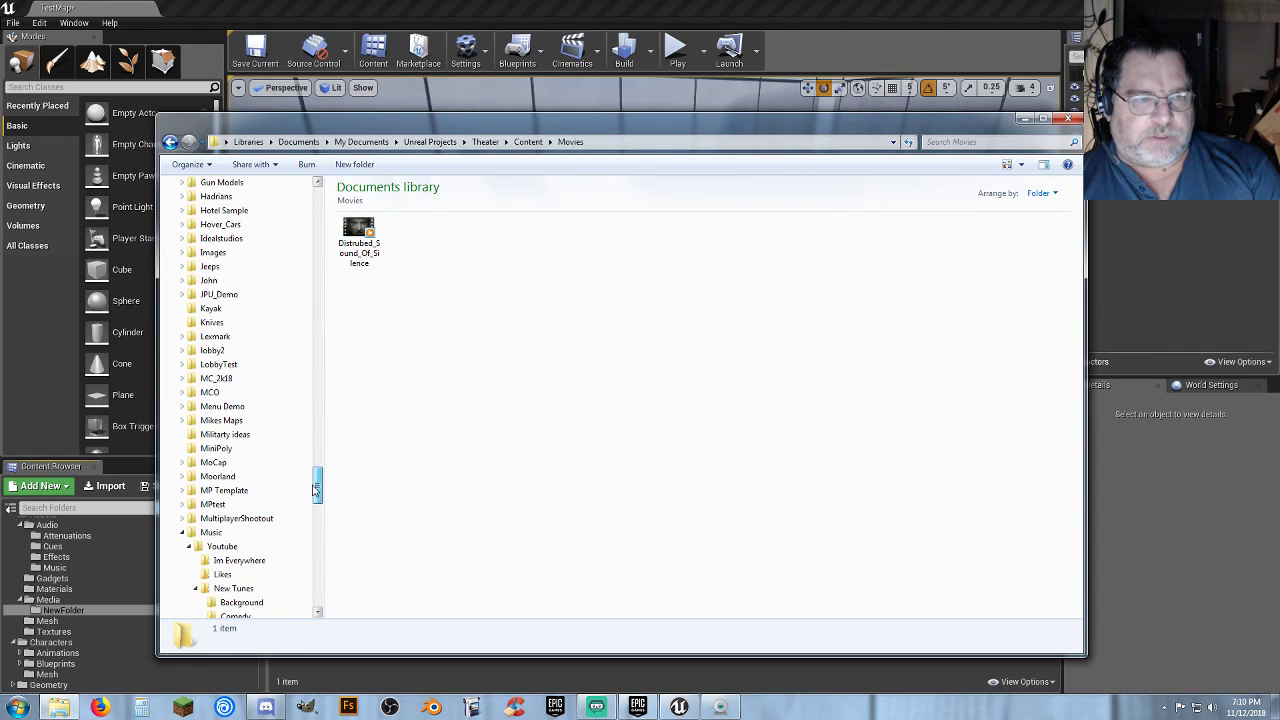
{"action": "left_click_drag", "start_coordinate": [320, 487], "coordinate": [320, 490]}
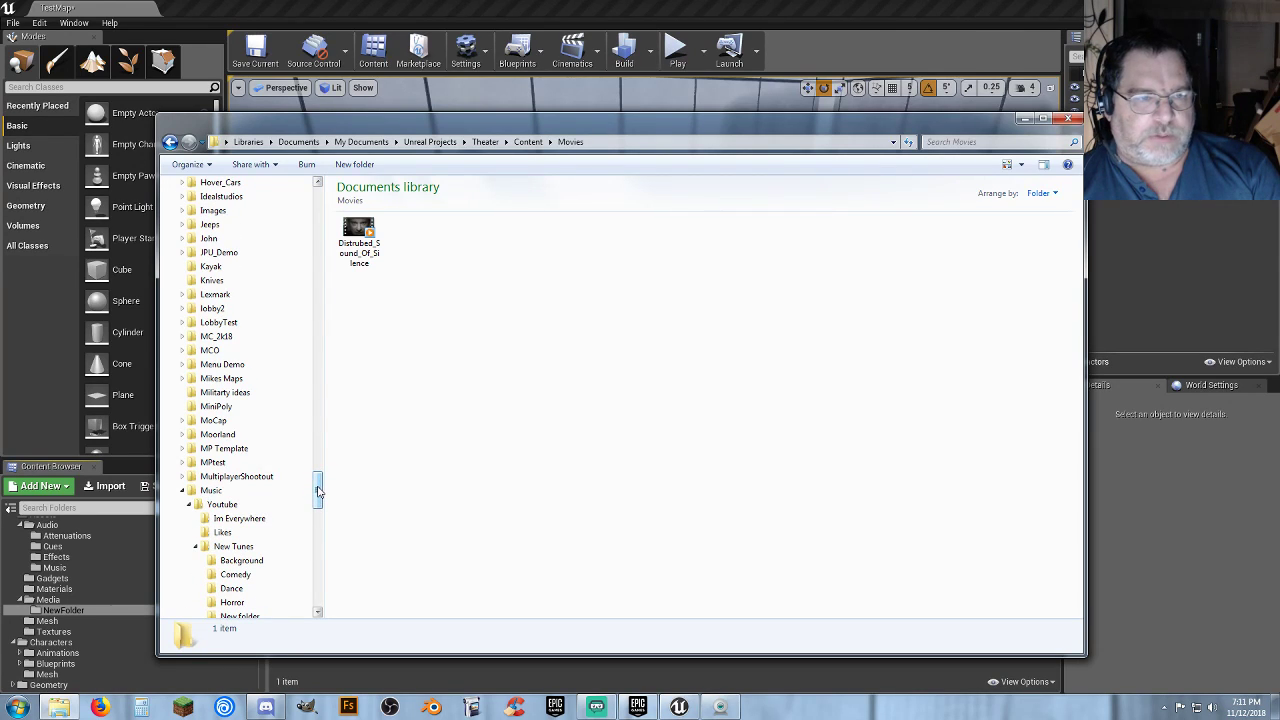
{"action": "left_click_drag", "start_coordinate": [316, 490], "coordinate": [316, 543]}
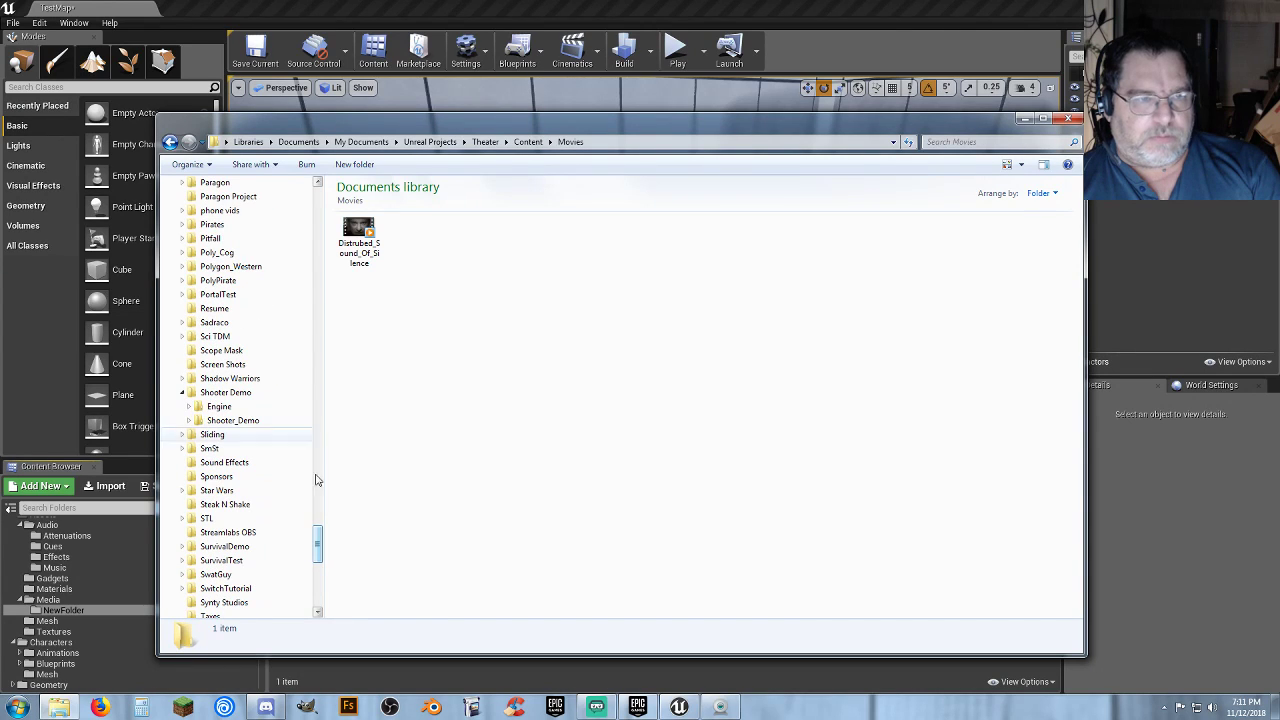
{"action": "left_click_drag", "start_coordinate": [319, 552], "coordinate": [320, 535]}
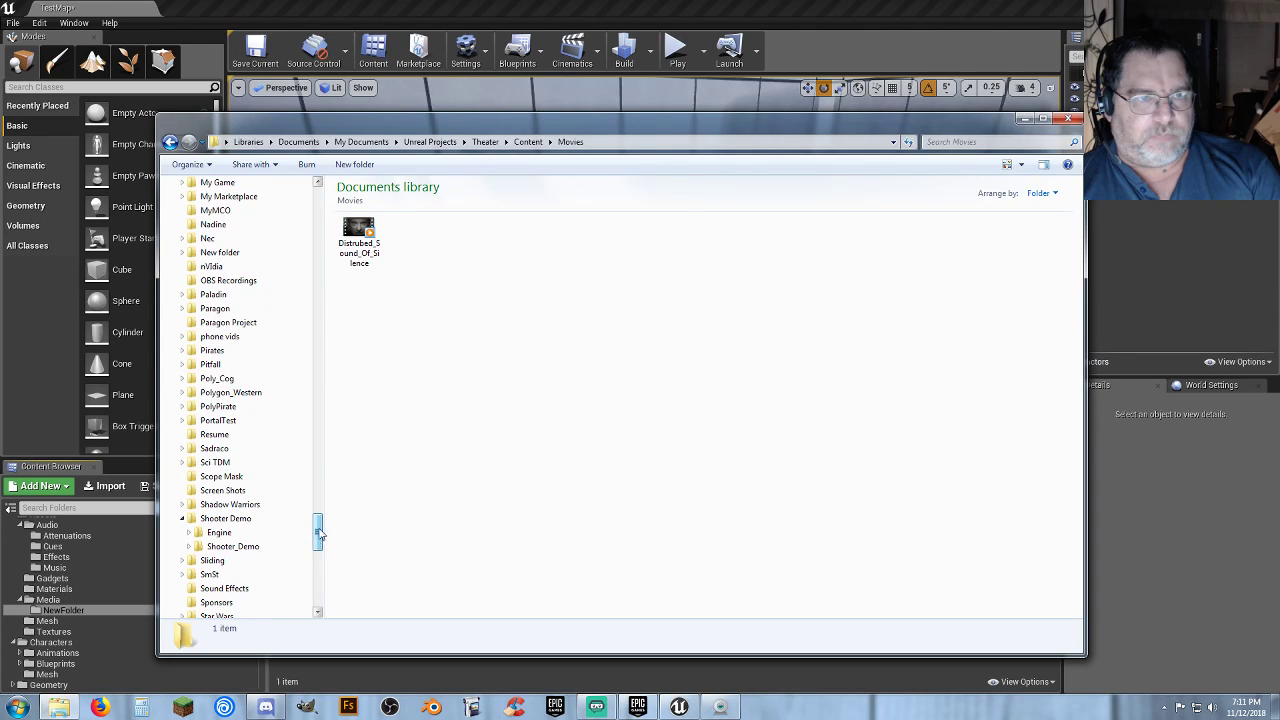
{"action": "left_click_drag", "start_coordinate": [560, 126], "coordinate": [0, 182]}
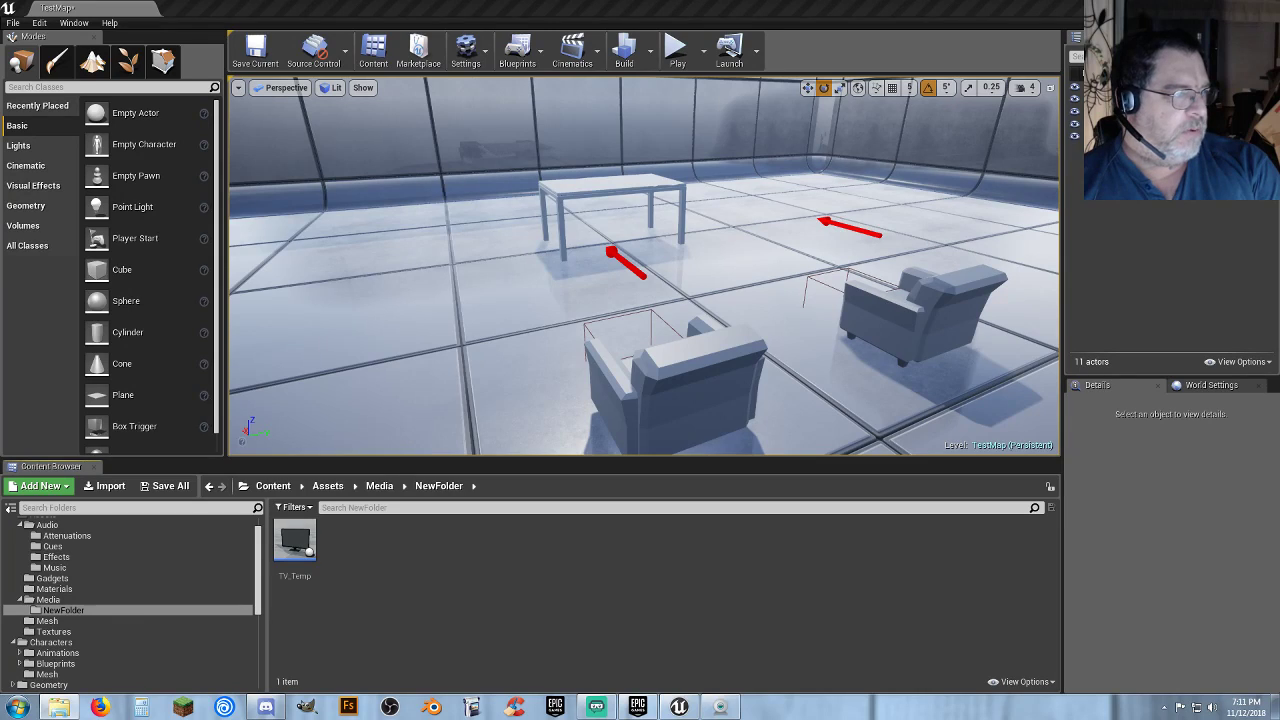
{"action": "left_click_drag", "start_coordinate": [0, 134], "coordinate": [500, 137]}
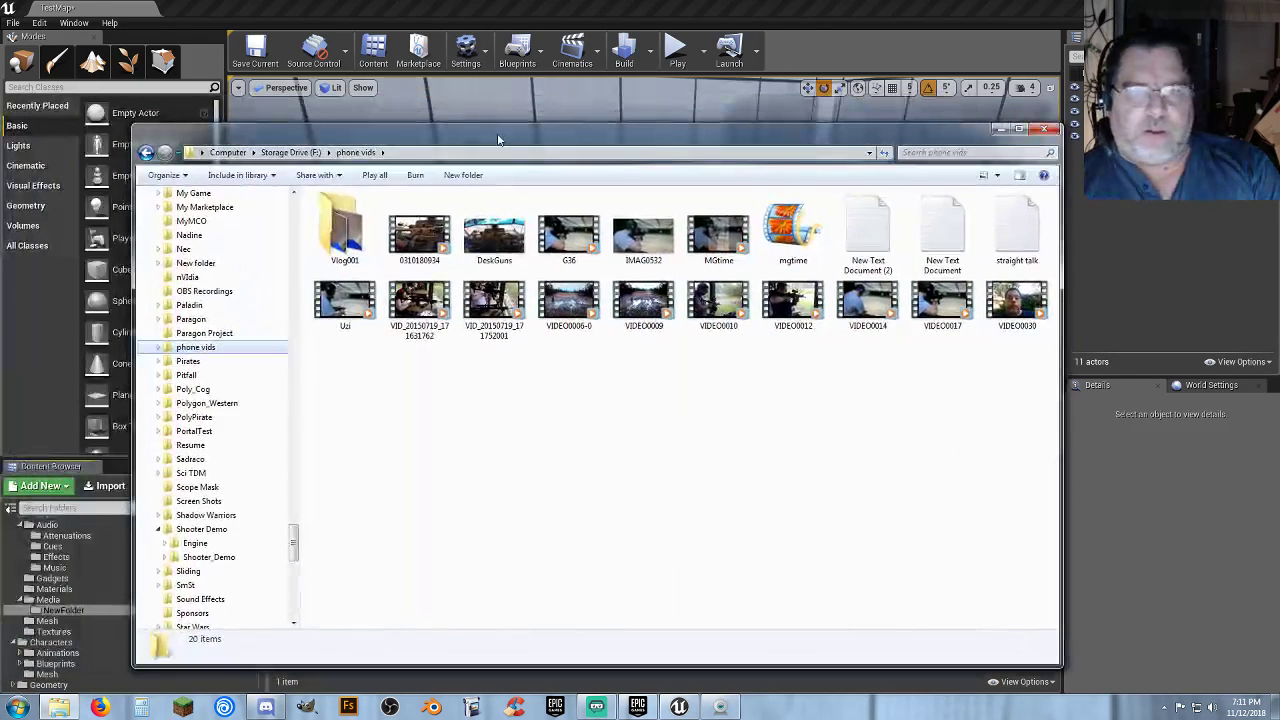
Copy the G36 video into the Theater project's Content/Movies folder, open that folder, and move the file explorer window off the editor.
{"action": "left_click", "coordinate": [572, 248]}
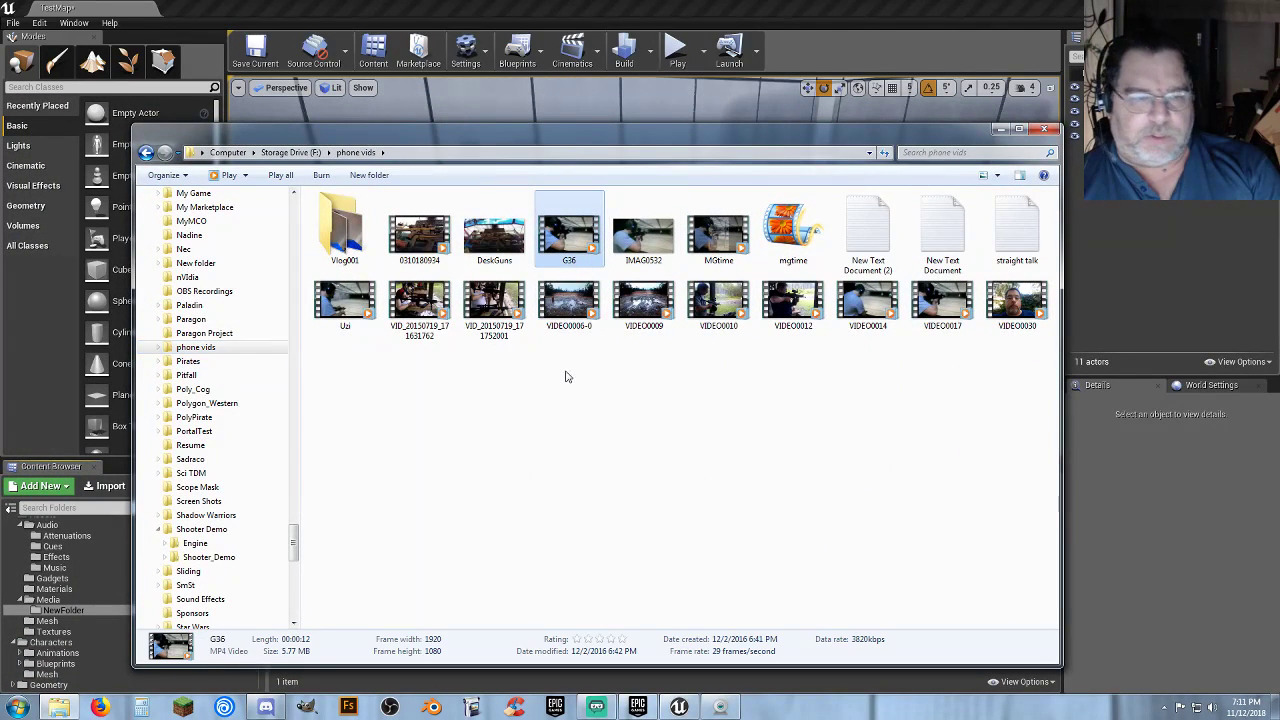
{"action": "left_click_drag", "start_coordinate": [299, 550], "coordinate": [303, 285]}
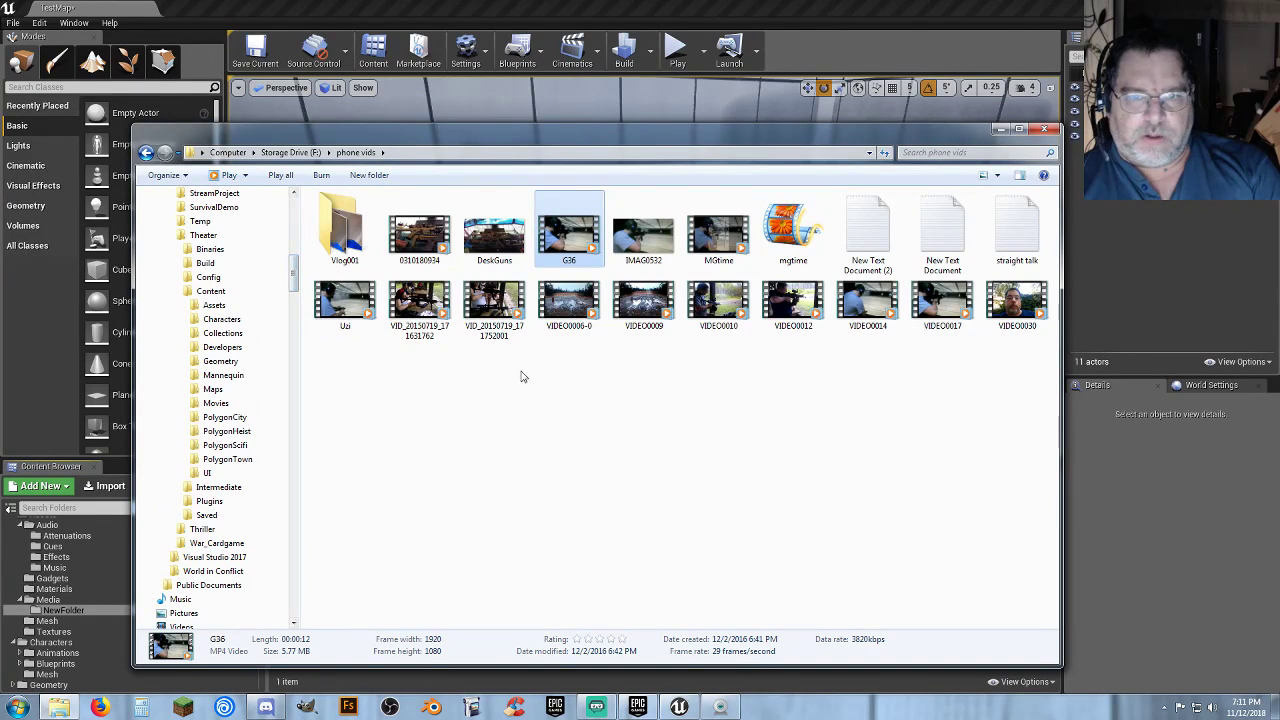
{"action": "left_click_drag", "start_coordinate": [568, 250], "coordinate": [478, 272]}
{"action": "right_click_drag", "start_coordinate": [478, 272], "coordinate": [250, 404]}
{"action": "left_click", "coordinate": [300, 437]}
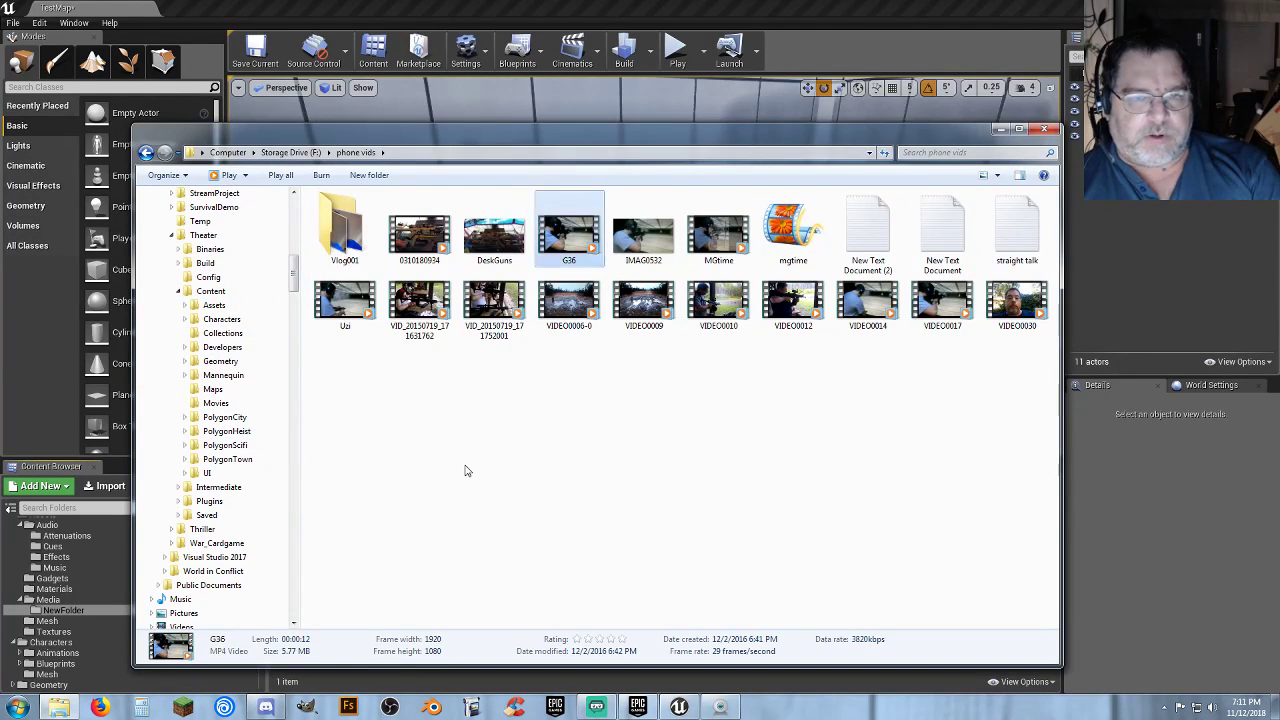
{"action": "left_click", "coordinate": [222, 403]}
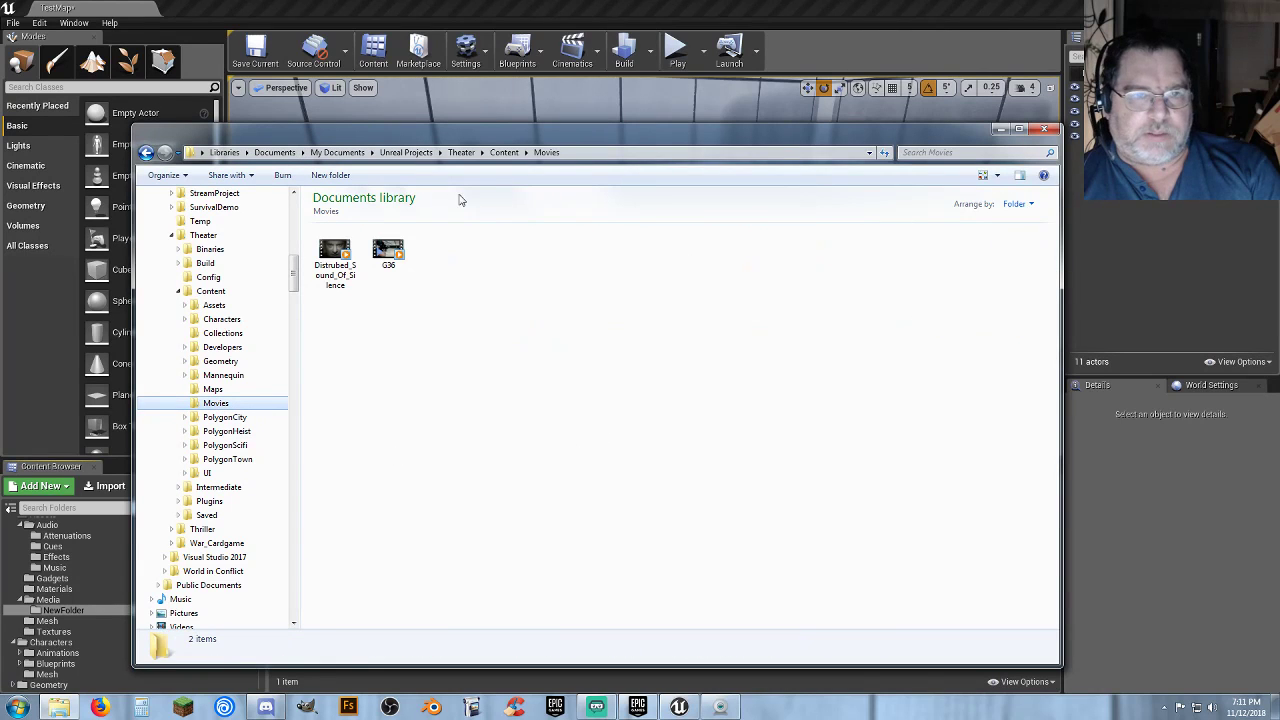
{"action": "left_click_drag", "start_coordinate": [564, 129], "coordinate": [0, 200]}
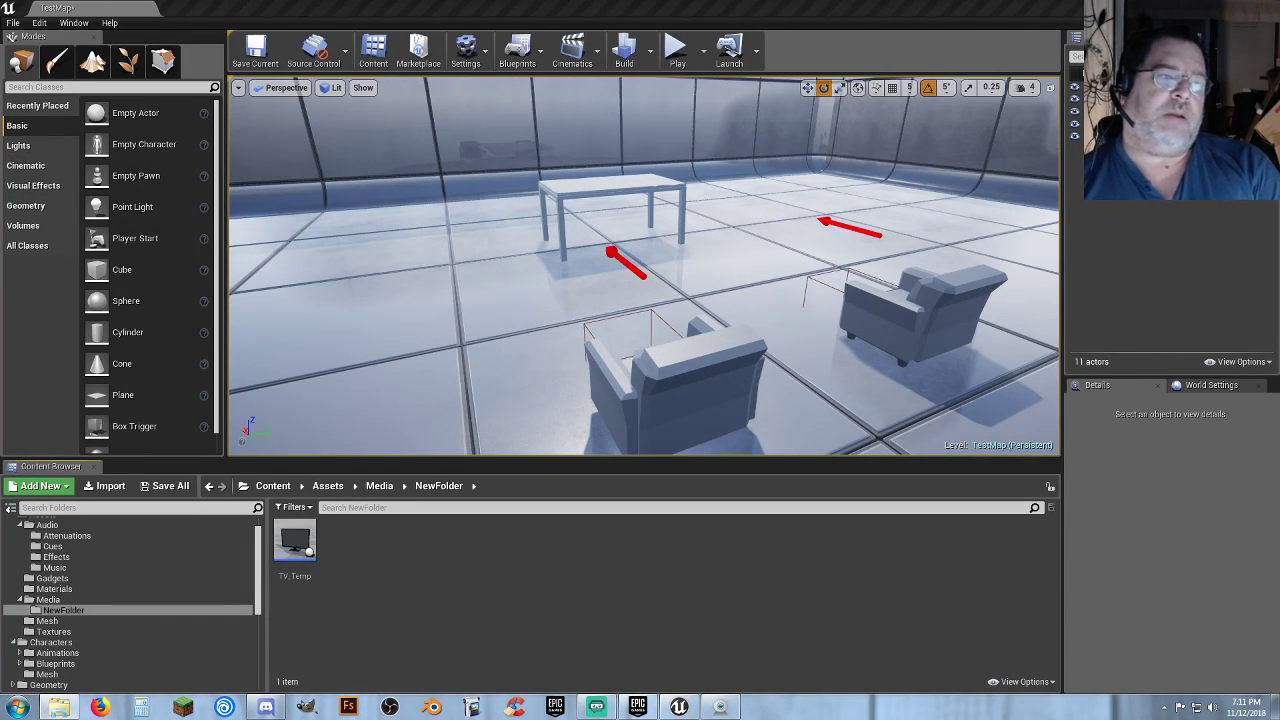
Create a File Media Source asset named G36_FMS in the Assets/Media/NewFolder folder.
{"action": "right_click", "coordinate": [353, 545]}
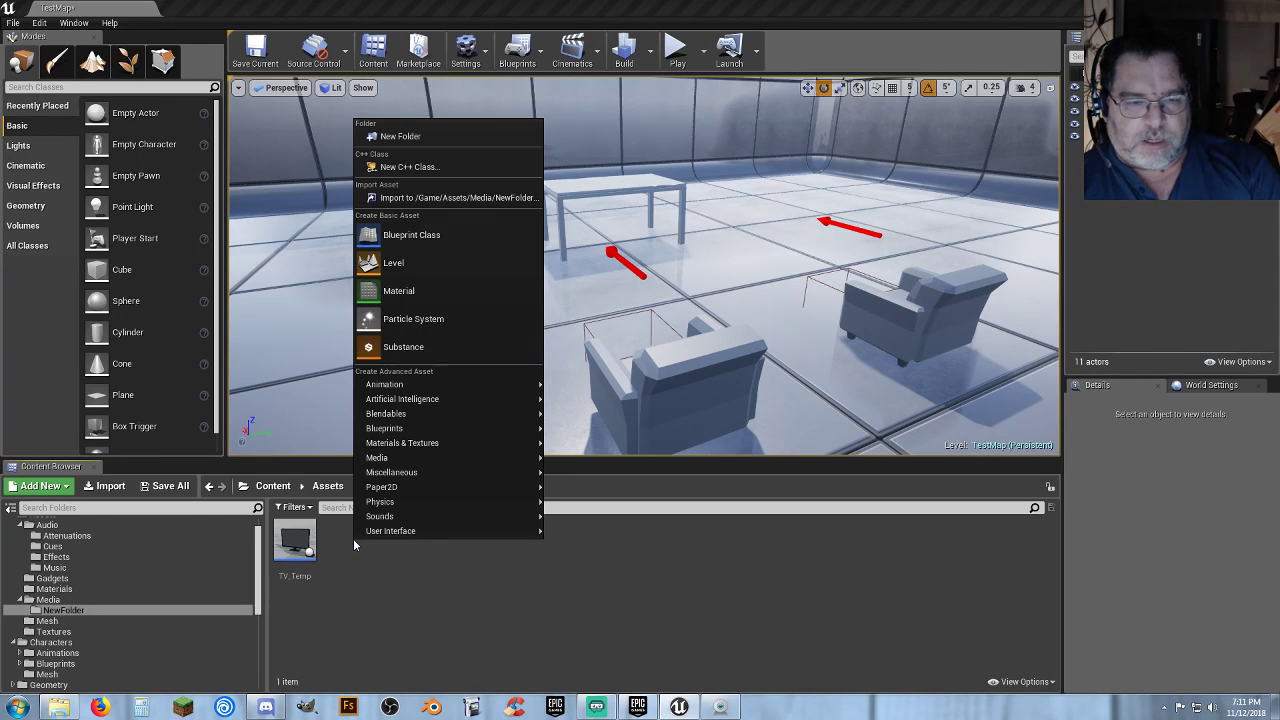
{"action": "key", "text": "Down"}
{"action": "key", "text": "Down"}
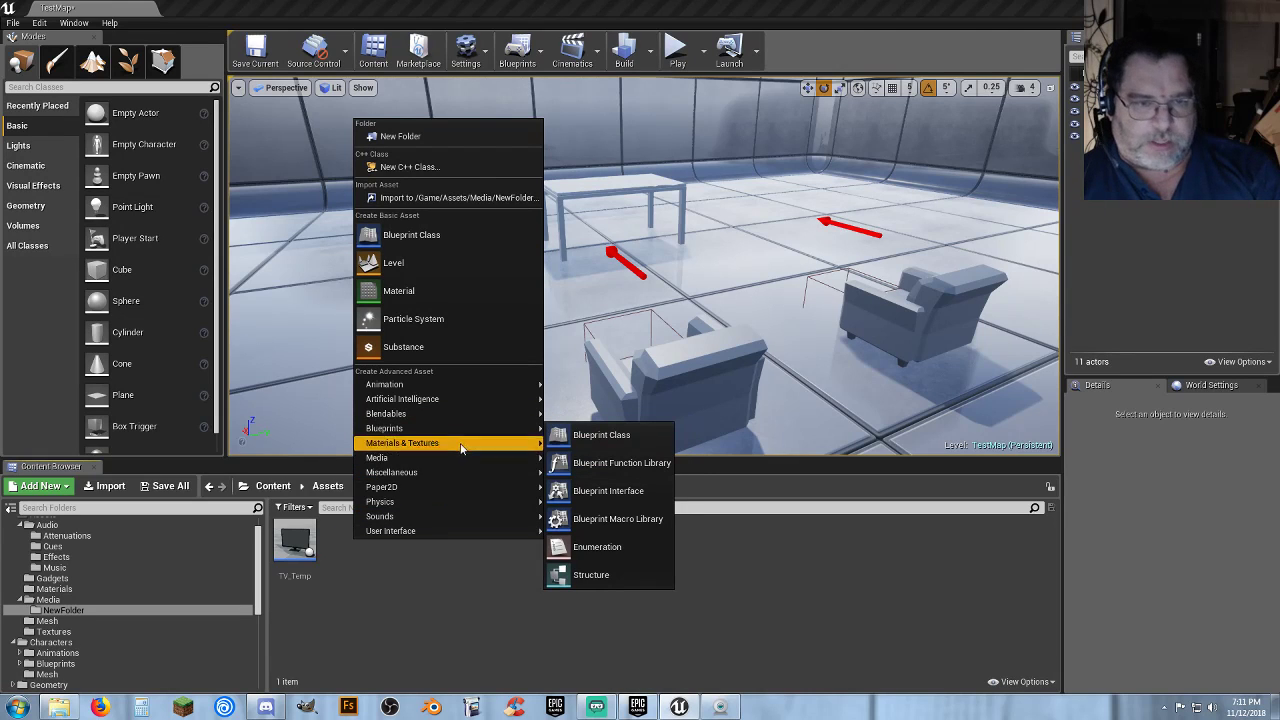
{"action": "mouse_move", "coordinate": [468, 458]}
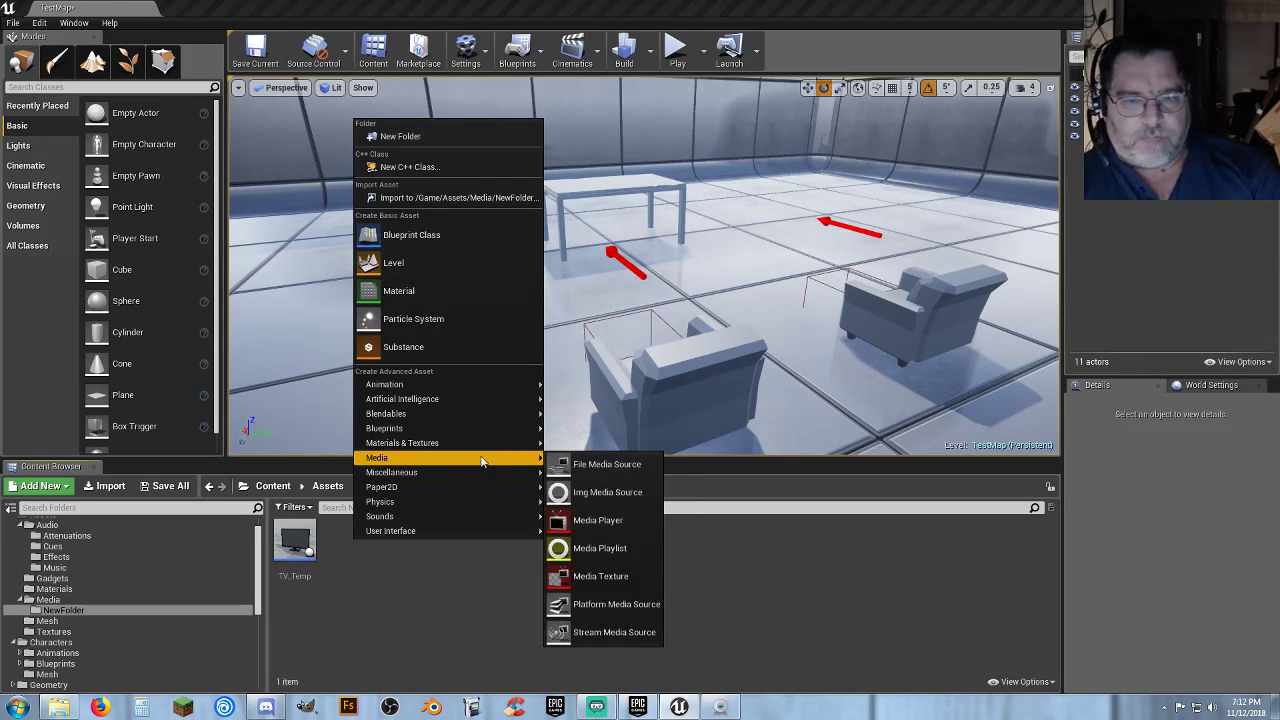
{"action": "left_click", "coordinate": [600, 465]}
{"action": "type", "text": "G36"}
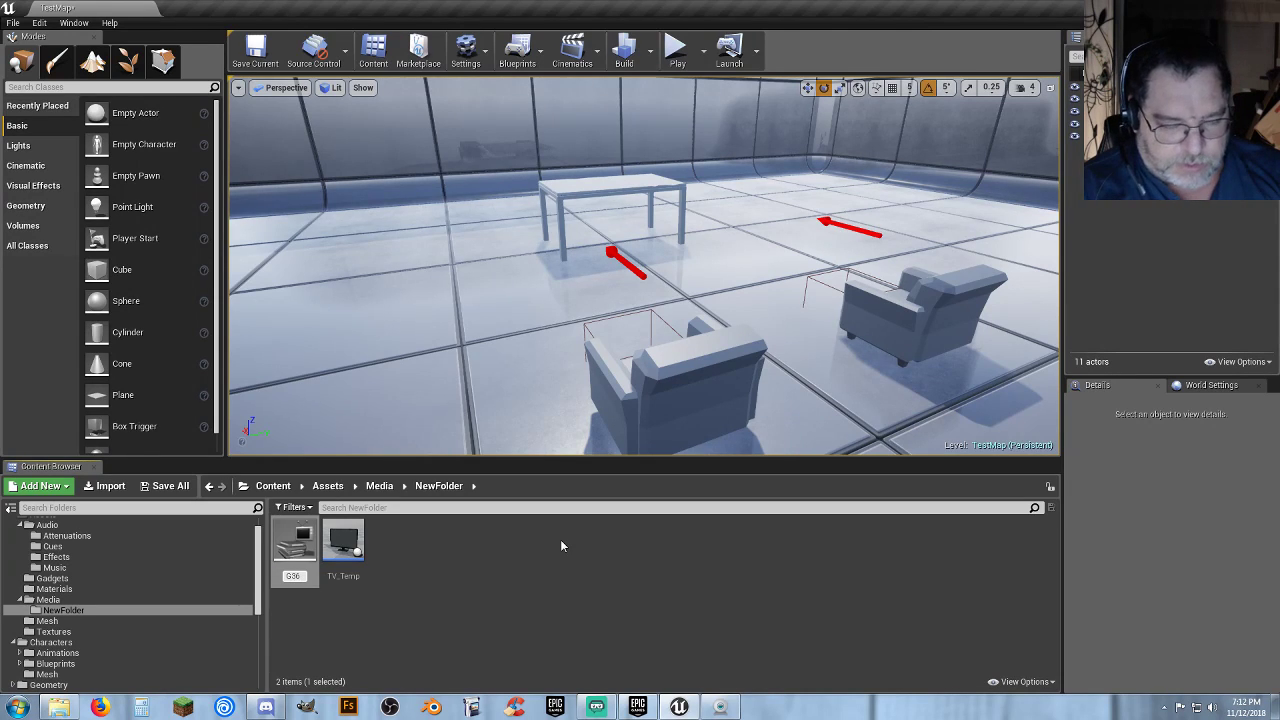
{"action": "type", "text": "_FMS"}
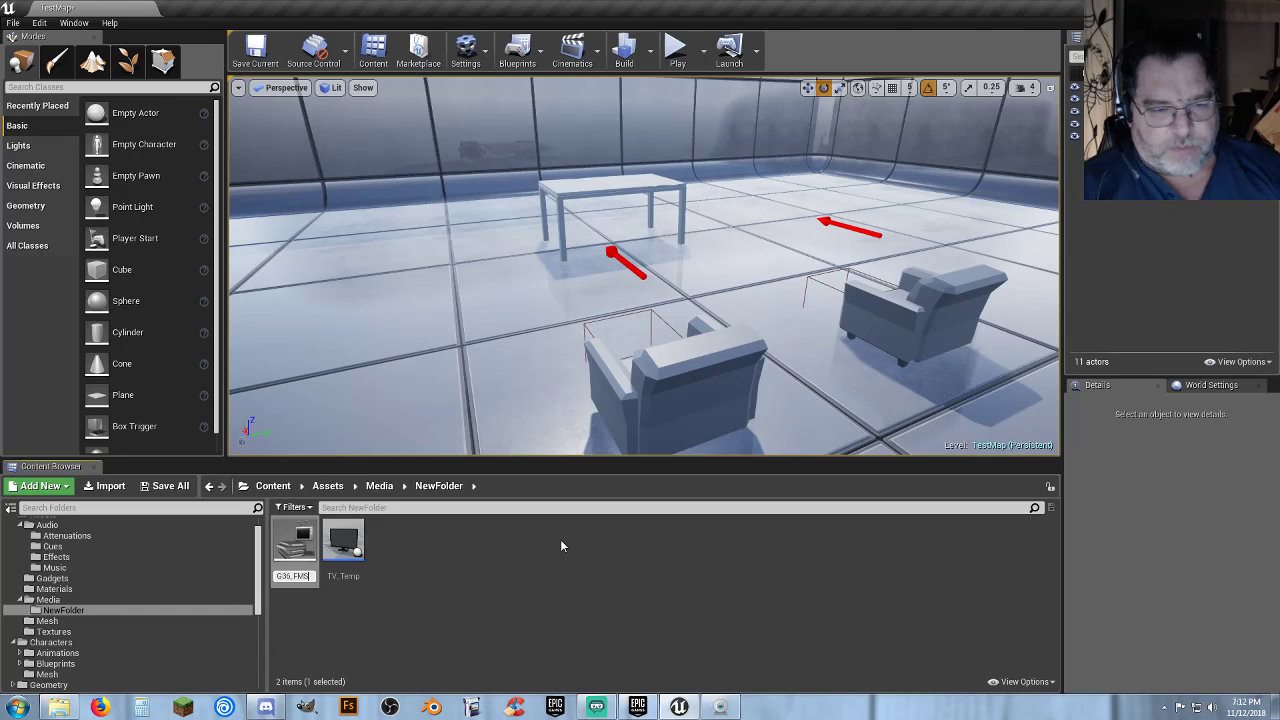
{"action": "key", "text": "Return"}
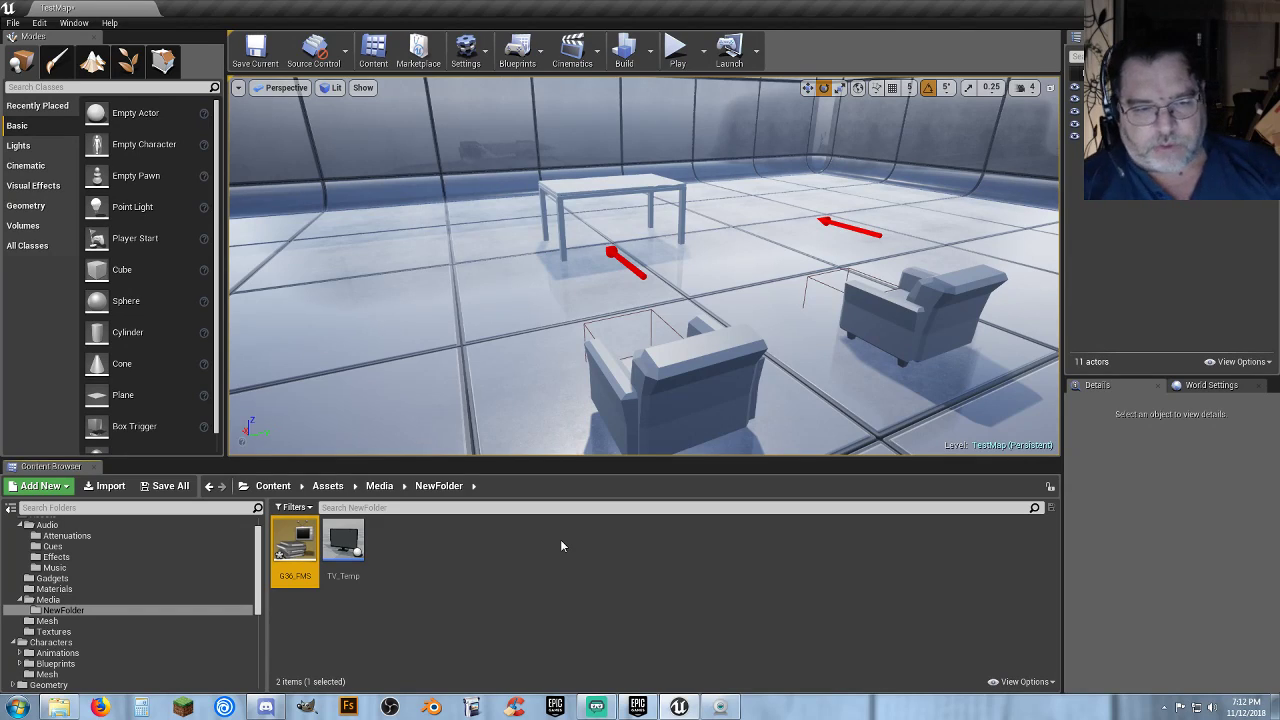
Set the G36_FMS file path to the G36 video in the Movies folder, save the asset, and close its editor.
{"action": "key", "text": "Return"}
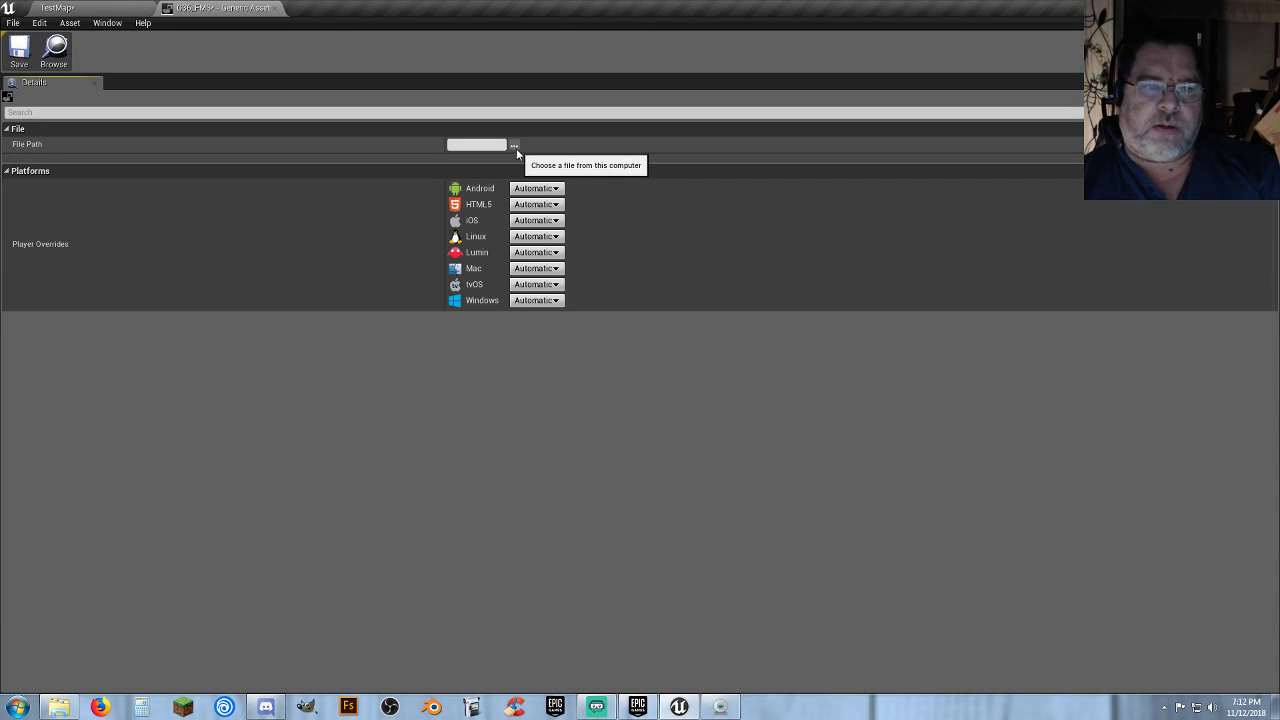
{"action": "left_click", "coordinate": [516, 148]}
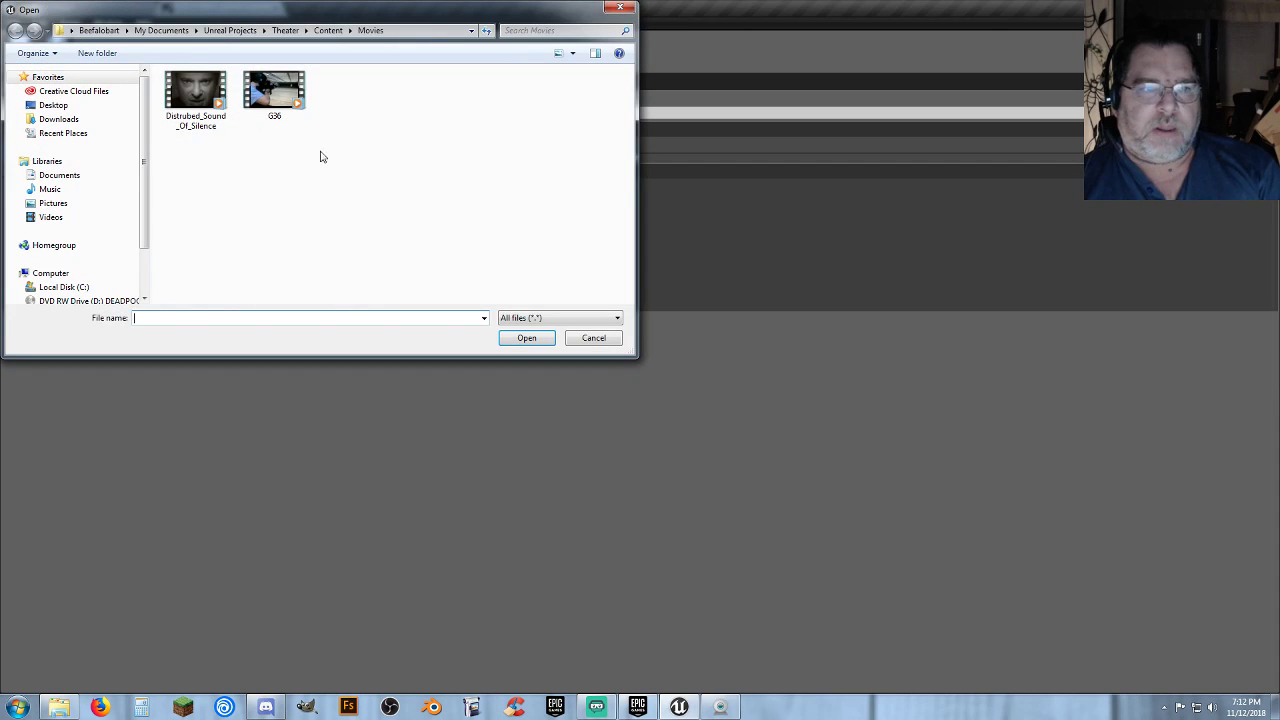
{"action": "left_click", "coordinate": [277, 125]}
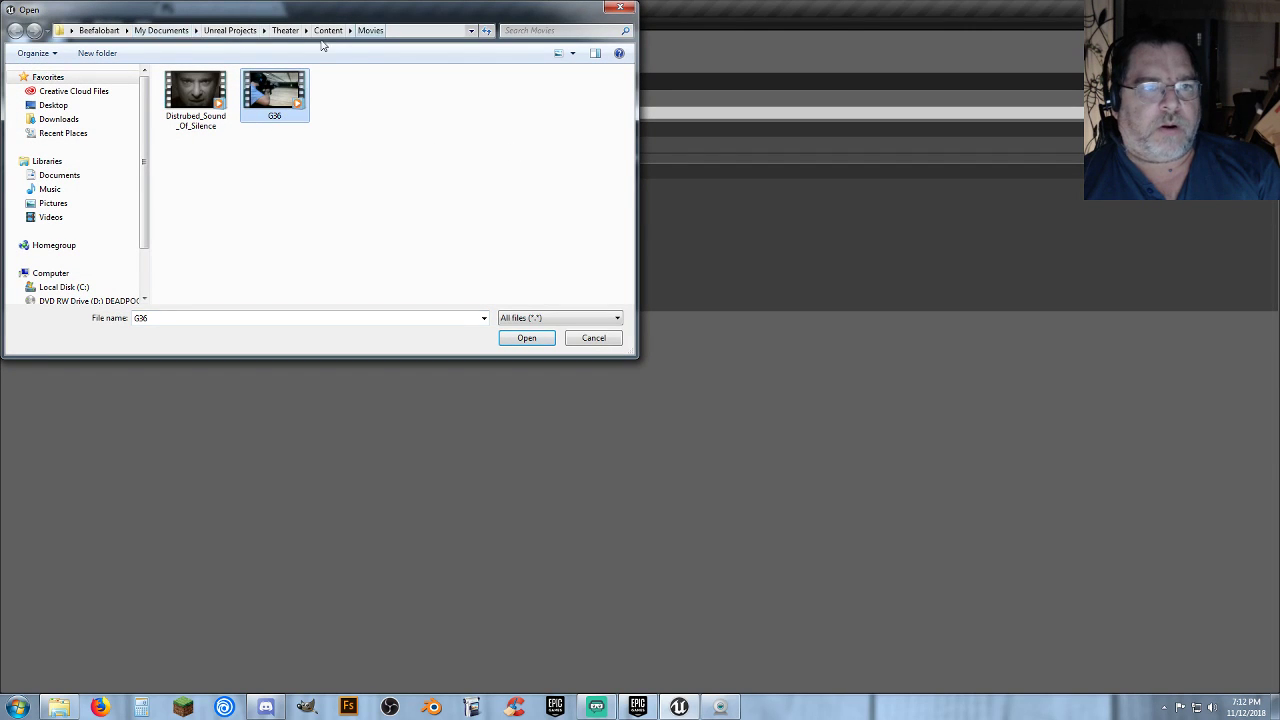
{"action": "left_click", "coordinate": [514, 342]}
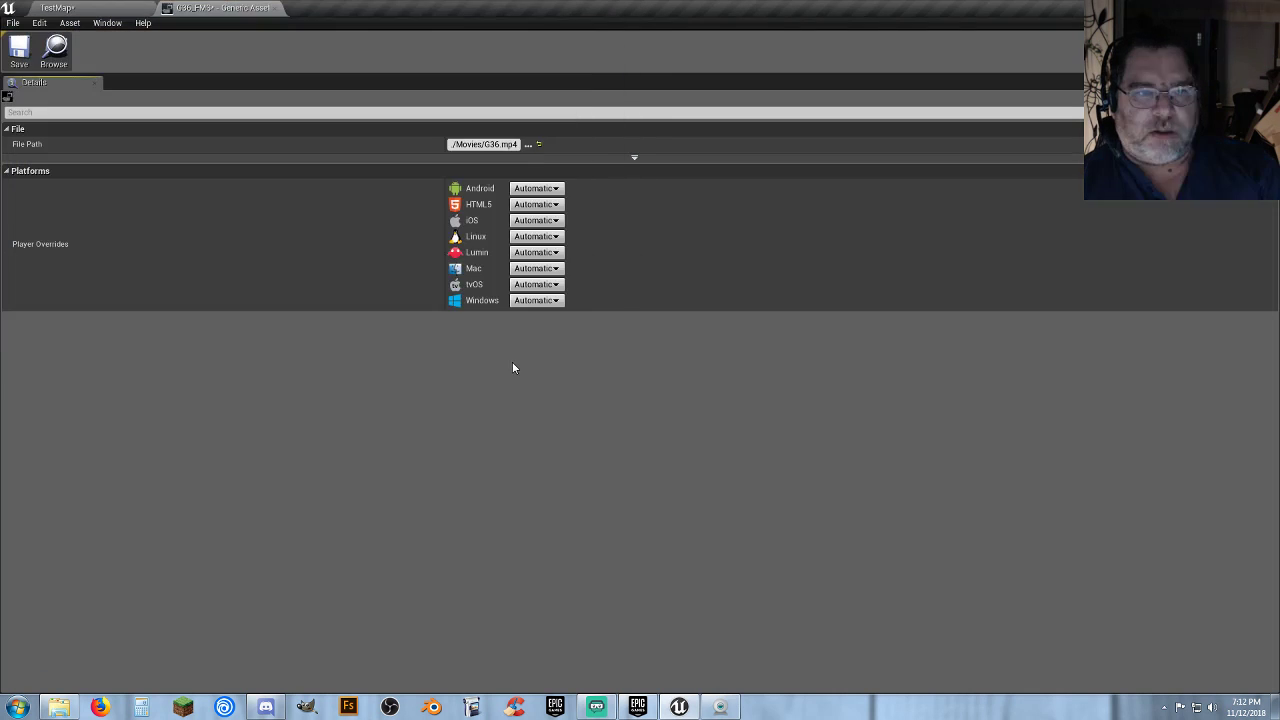
{"action": "left_click", "coordinate": [19, 50]}
{"action": "left_click", "coordinate": [274, 9]}
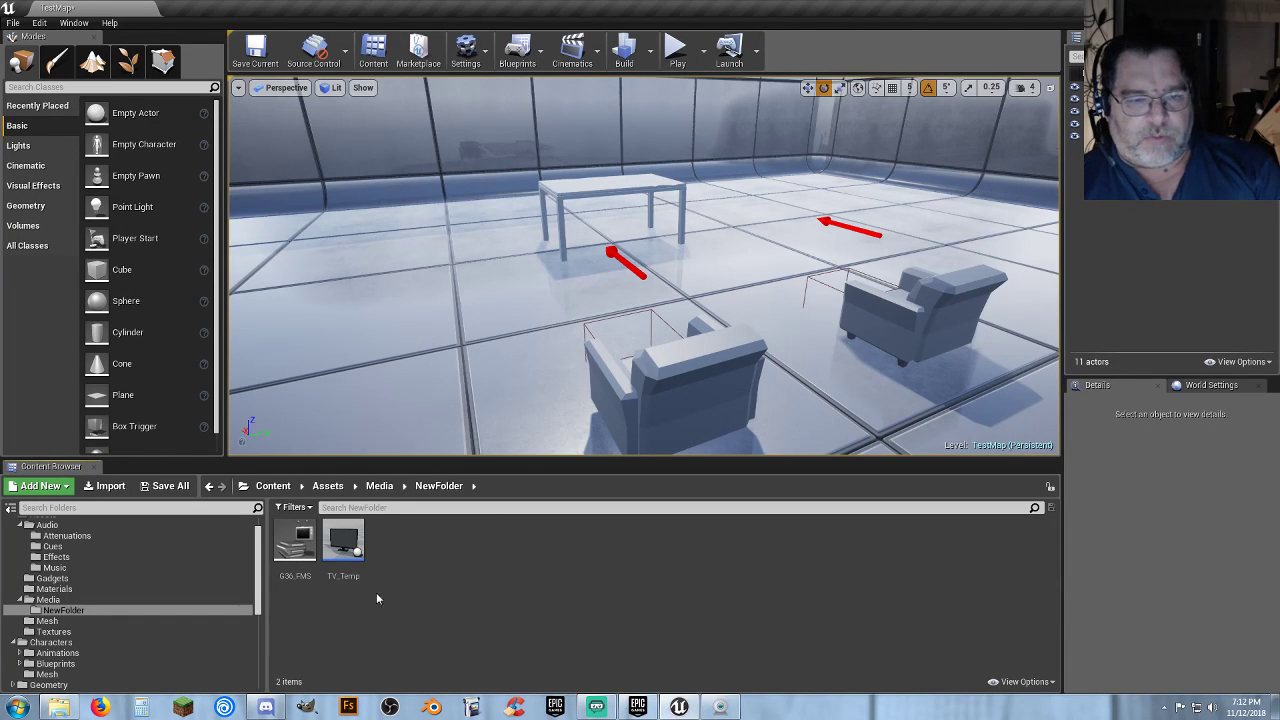
{"action": "mouse_move", "coordinate": [295, 580]}
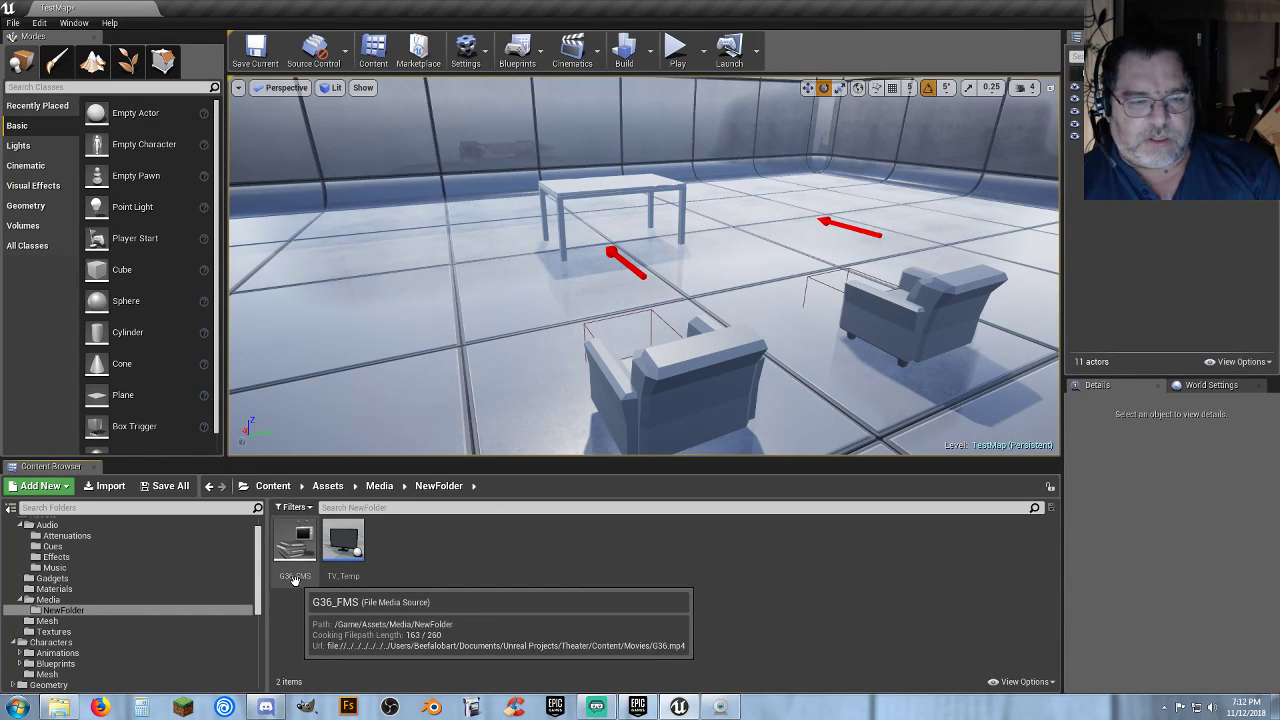
{"action": "right_click", "coordinate": [295, 580]}
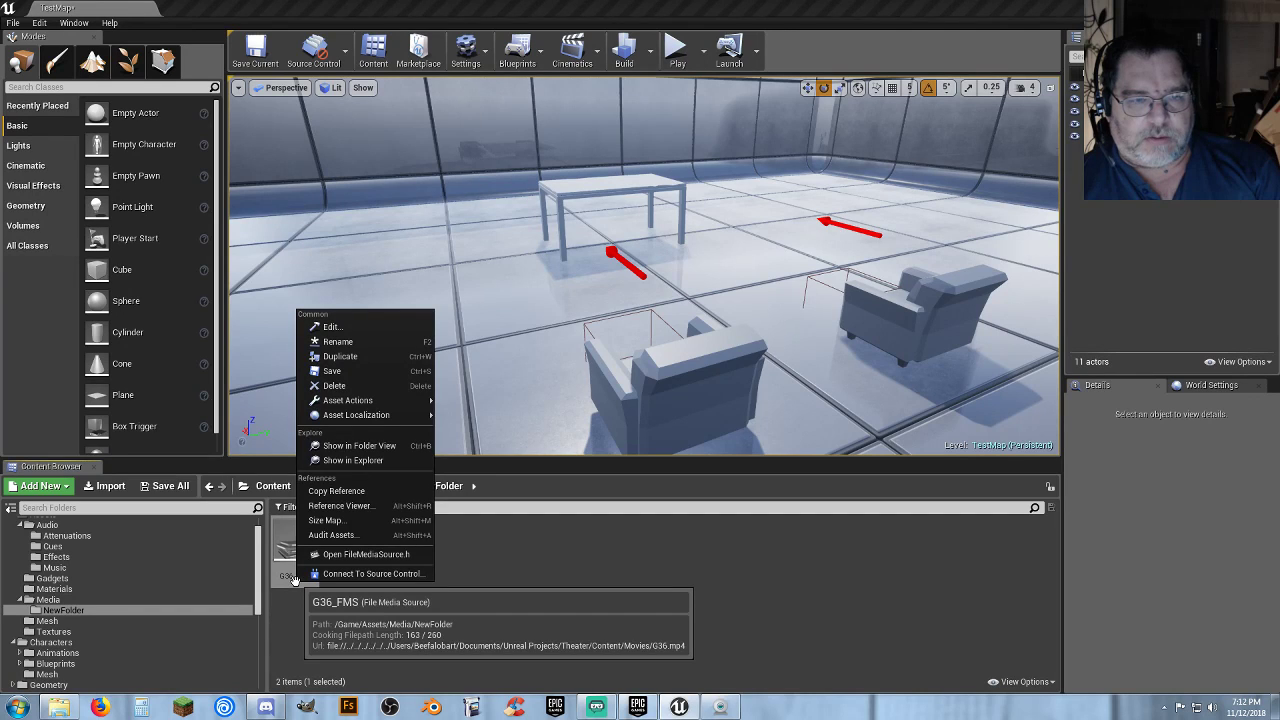
{"action": "left_click", "coordinate": [463, 570]}
Create a Media Player named G36_MP with a linked video output MediaTexture asset, and save all unsaved content.
{"action": "right_click", "coordinate": [405, 541]}
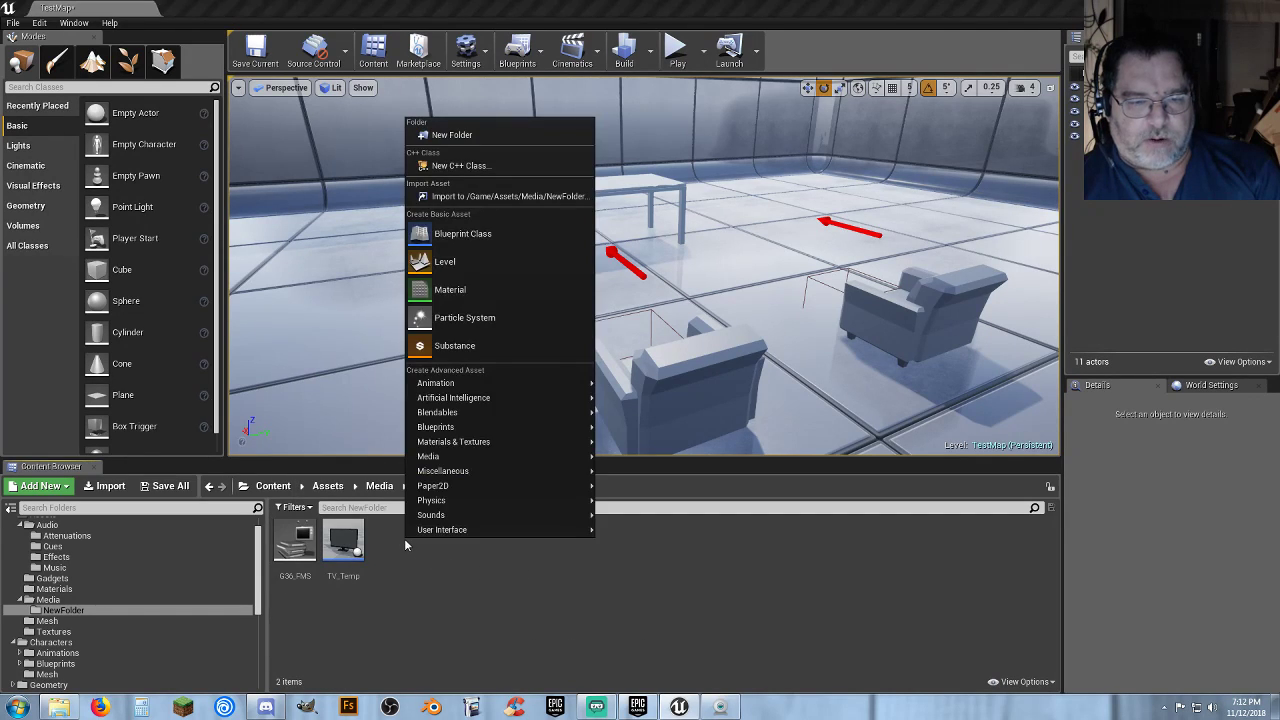
{"action": "mouse_move", "coordinate": [474, 460]}
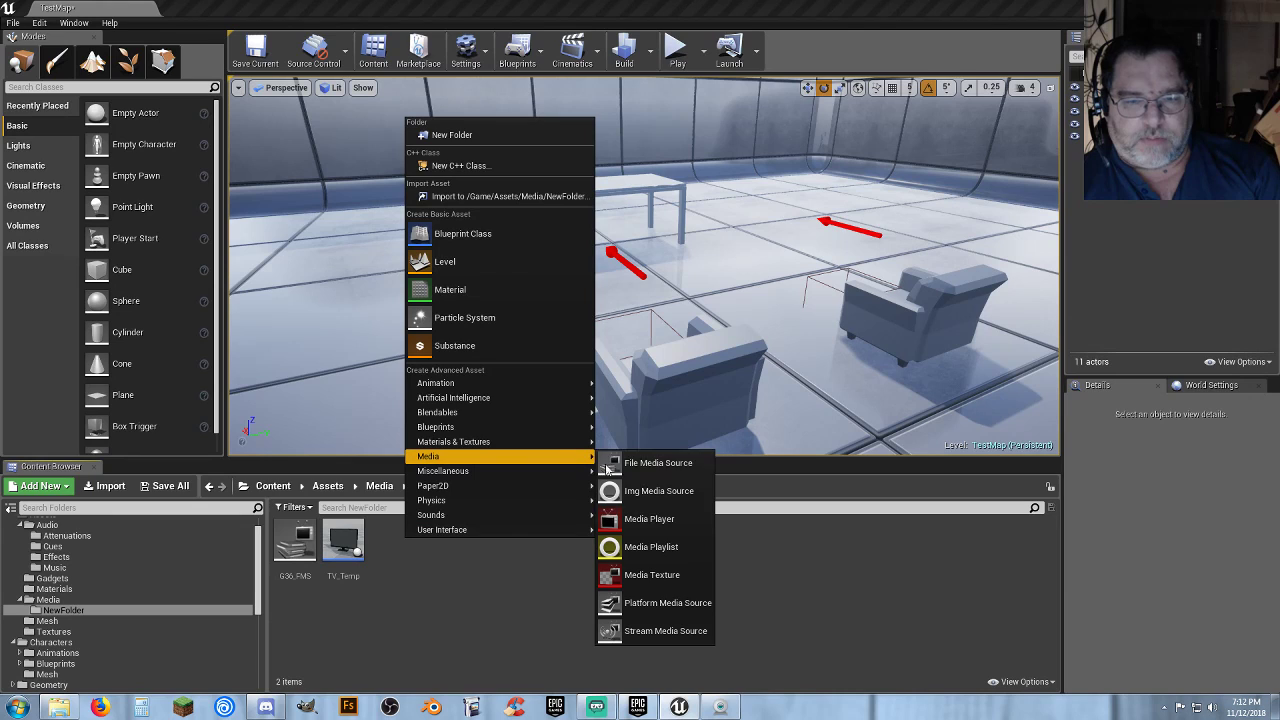
{"action": "left_click", "coordinate": [659, 522]}
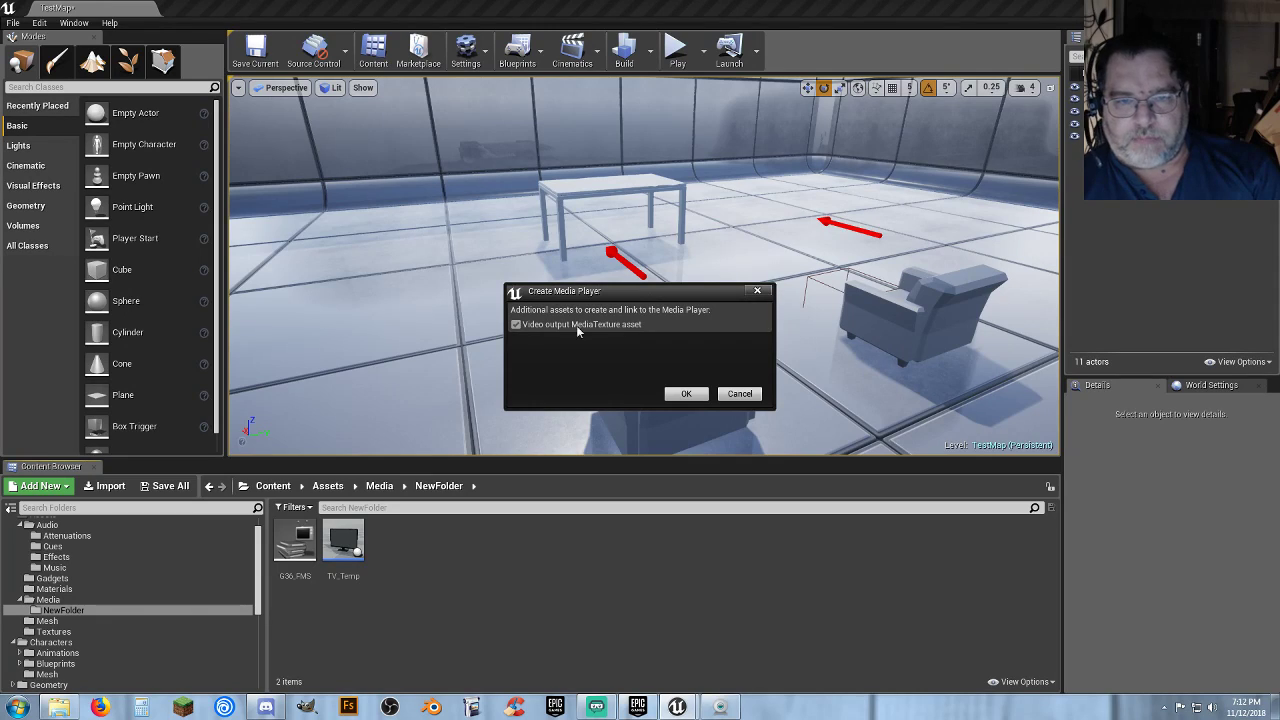
{"action": "left_click", "coordinate": [685, 394]}
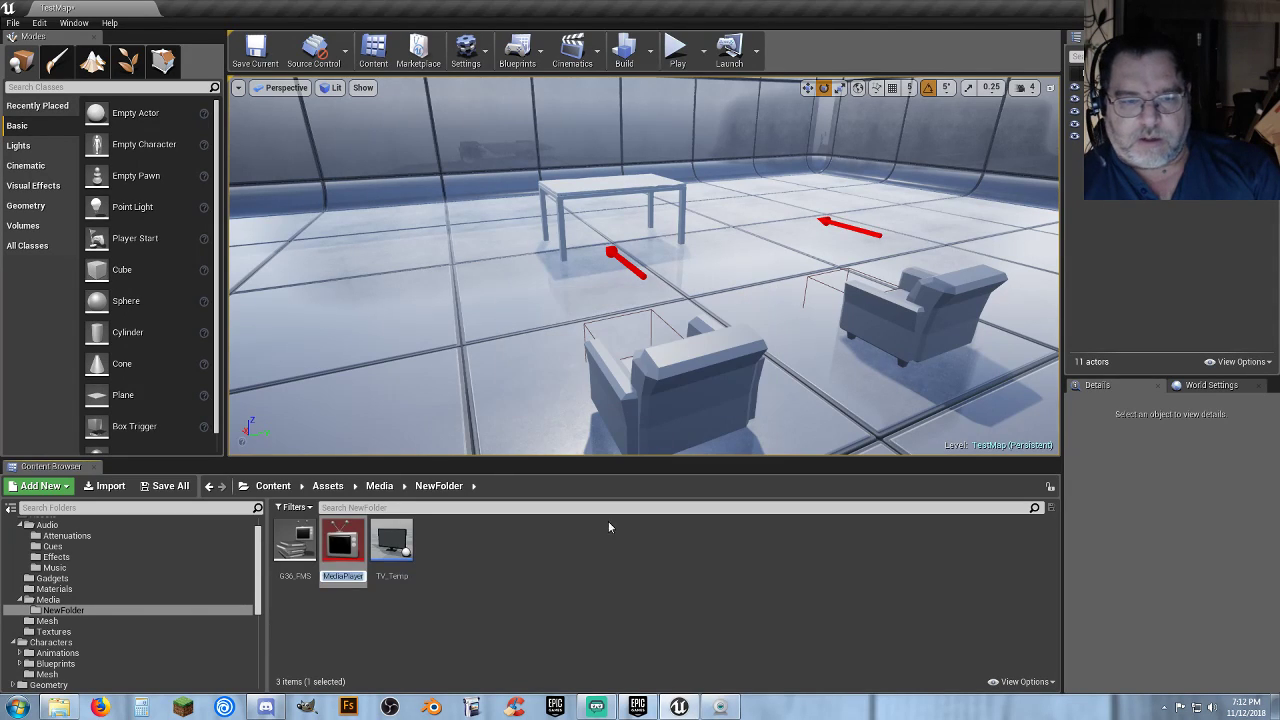
{"action": "type", "text": "G36"}
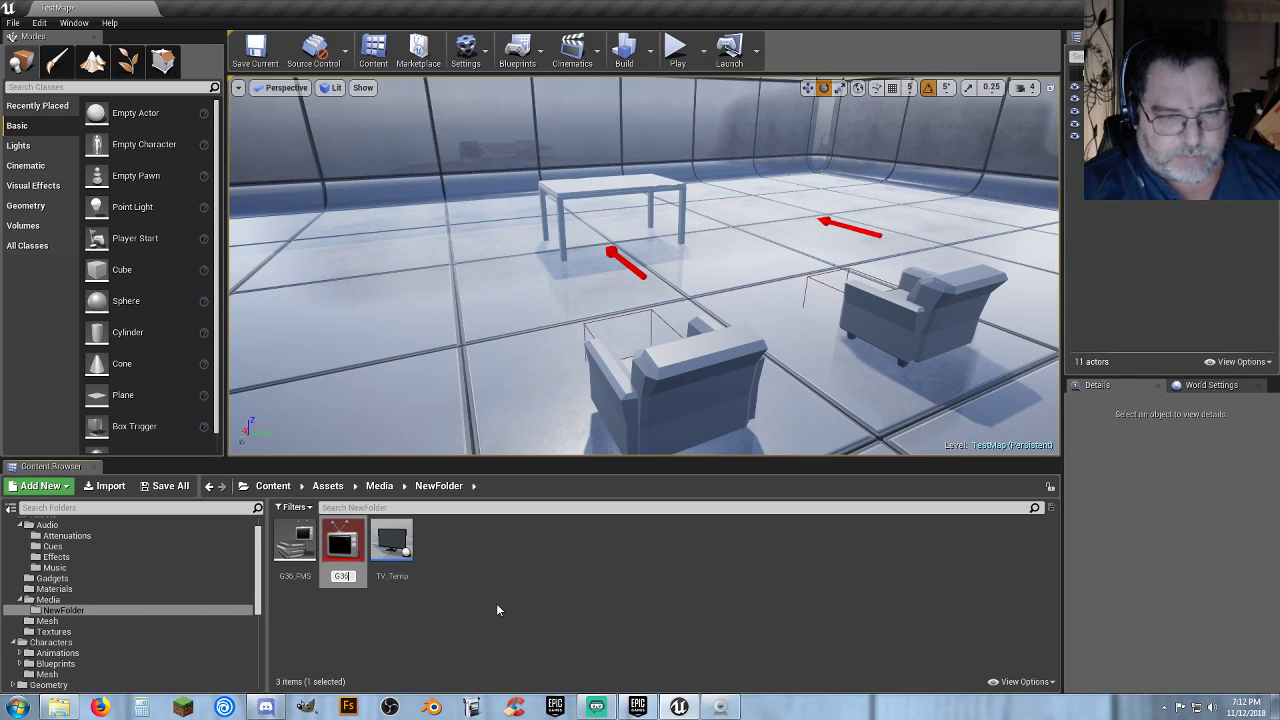
{"action": "type", "text": "_MP"}
{"action": "key", "text": "Return"}
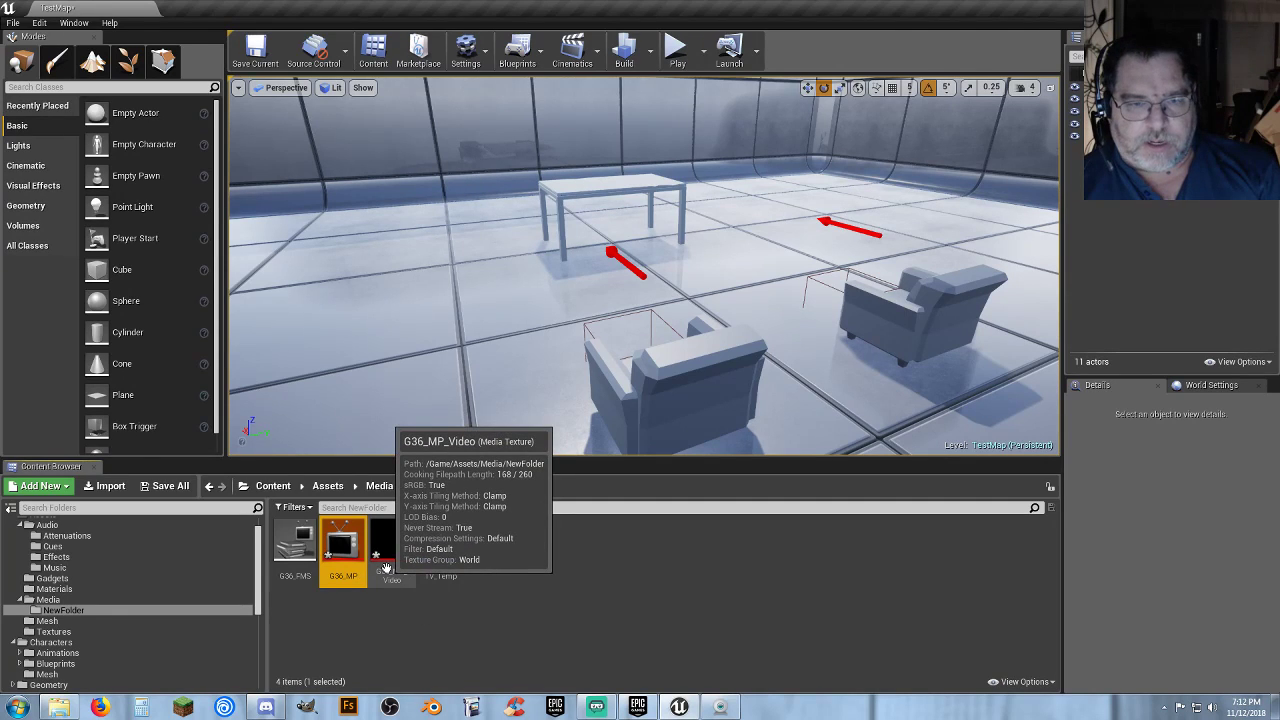
{"action": "left_click", "coordinate": [167, 486]}
{"action": "left_click", "coordinate": [752, 467]}
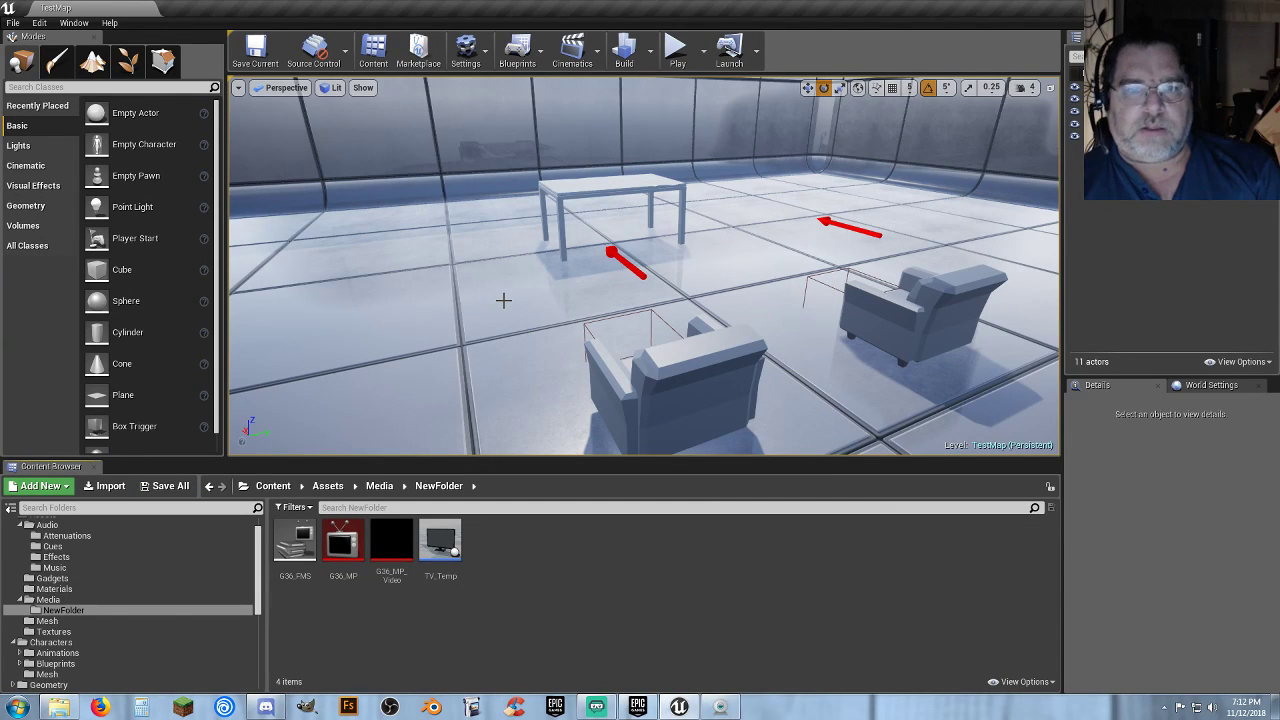
Place a Plane on the floor in front of the wall and raise it to a height of about 101.5.
{"action": "right_click_drag", "start_coordinate": [503, 300], "coordinate": [434, 384]}
{"action": "left_click_drag", "start_coordinate": [123, 395], "coordinate": [565, 370]}
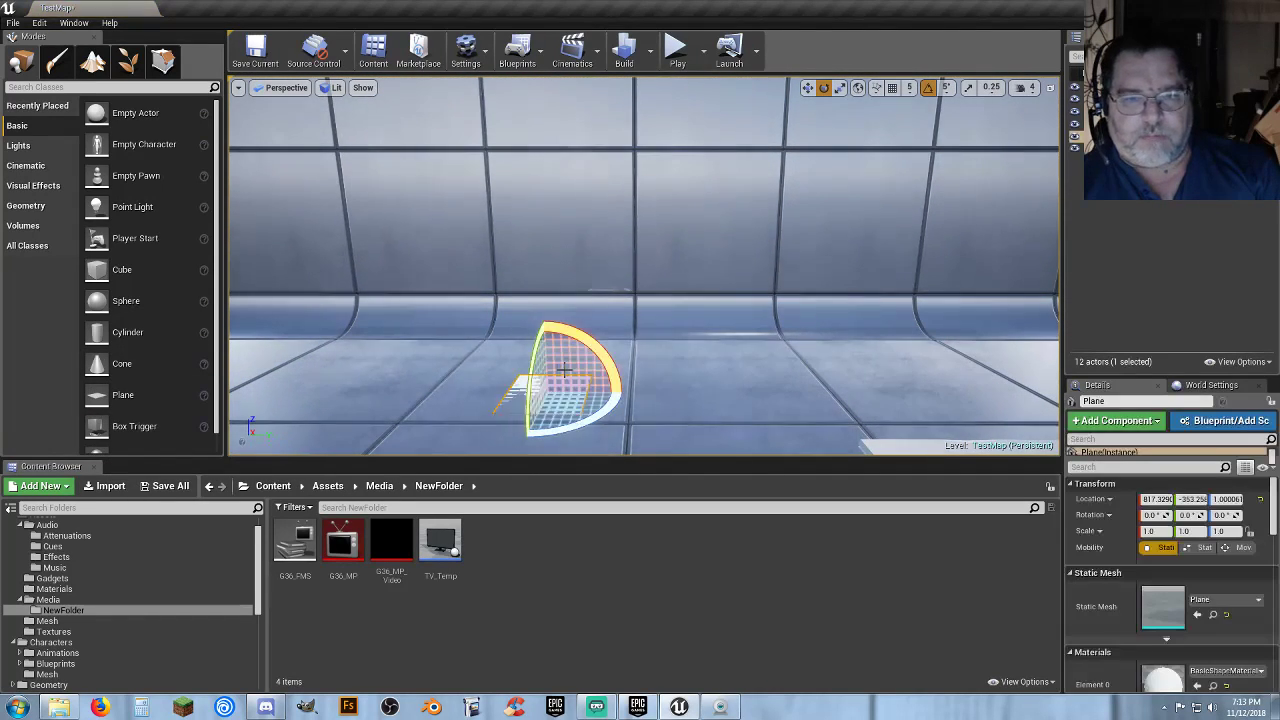
{"action": "left_click", "coordinate": [808, 88]}
{"action": "left_click_drag", "start_coordinate": [552, 348], "coordinate": [546, 272]}
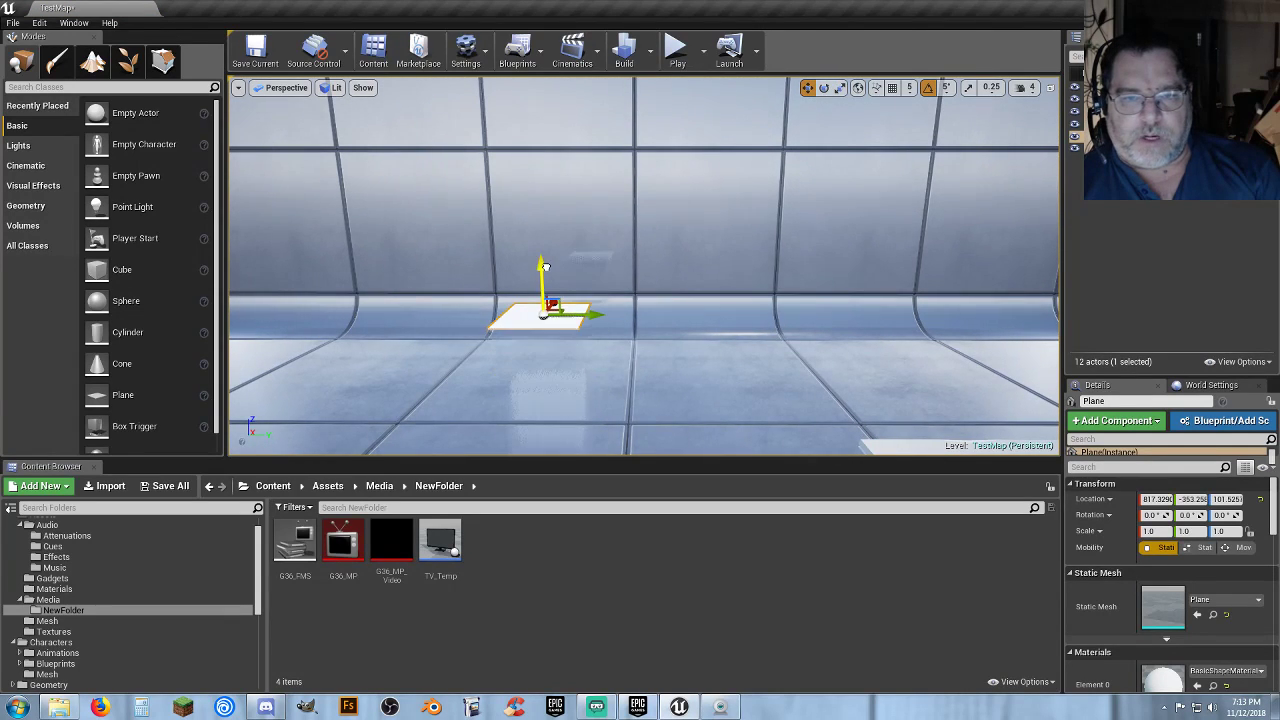
Rotate the plane 90° so it stands upright facing the view, and apply the G36_MP_Video media texture to it.
{"action": "left_click", "coordinate": [824, 88]}
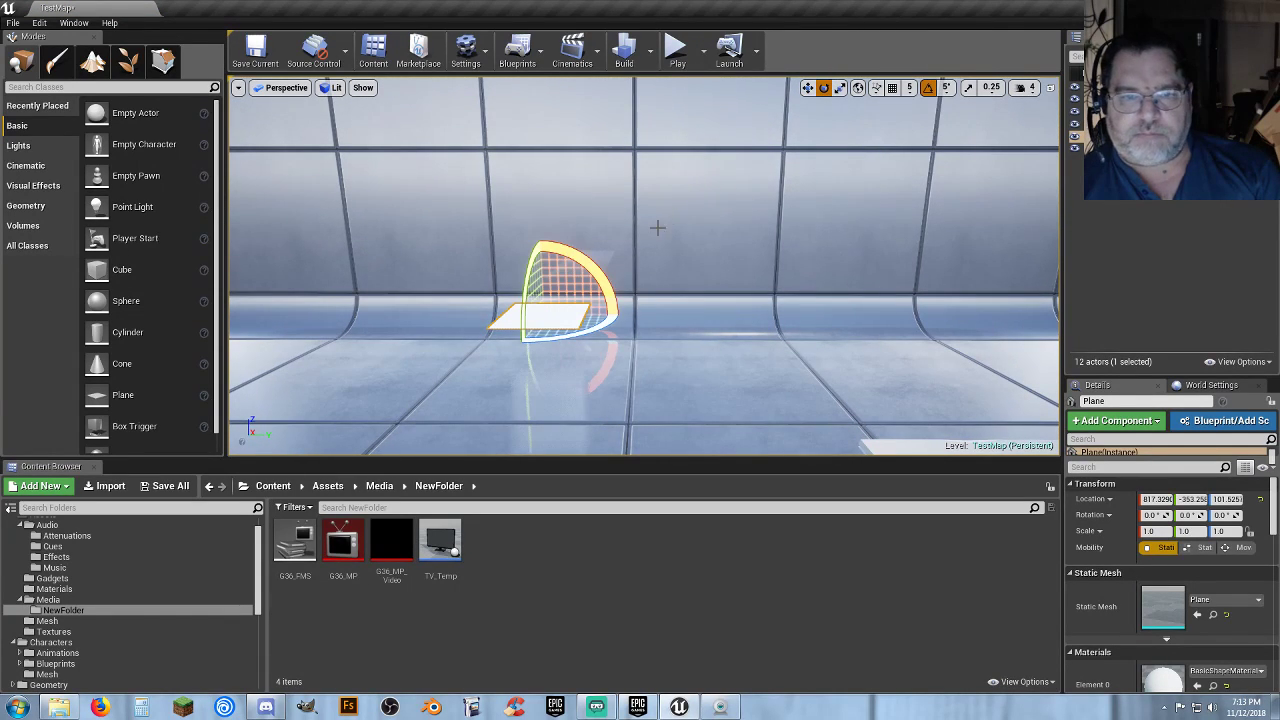
{"action": "left_click_drag", "start_coordinate": [530, 284], "coordinate": [548, 352]}
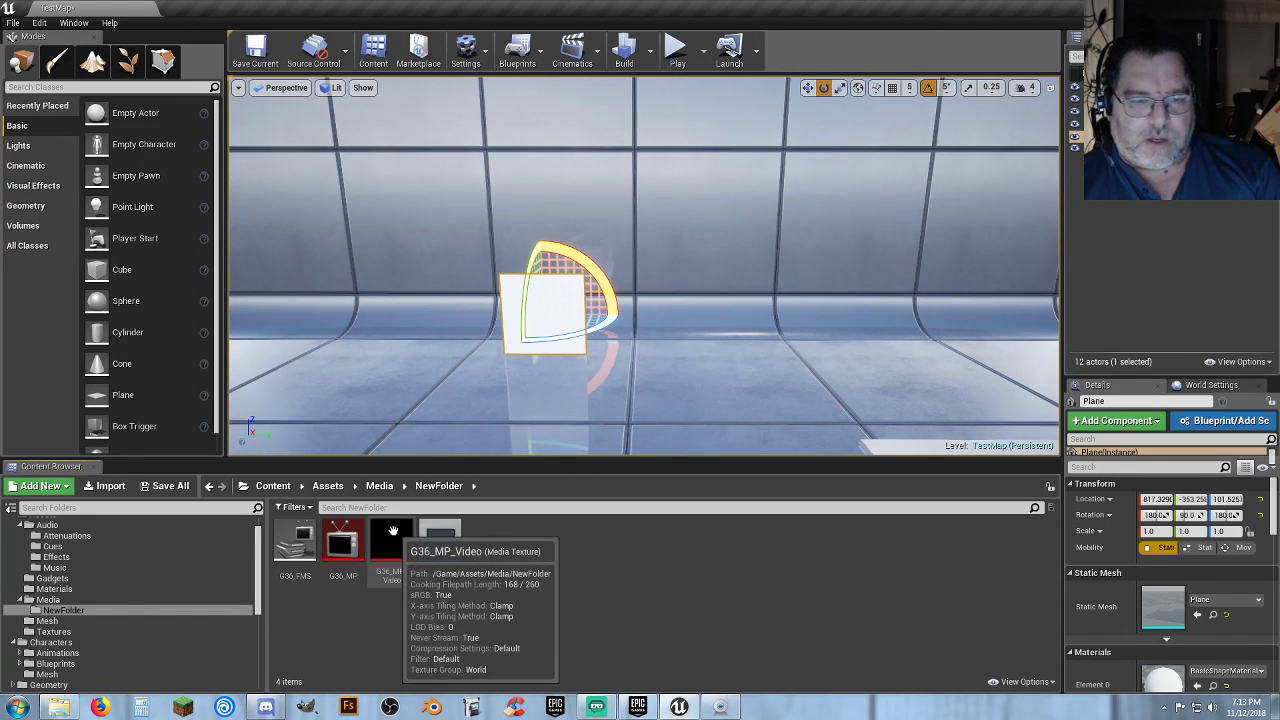
{"action": "left_click_drag", "start_coordinate": [392, 537], "coordinate": [538, 318]}
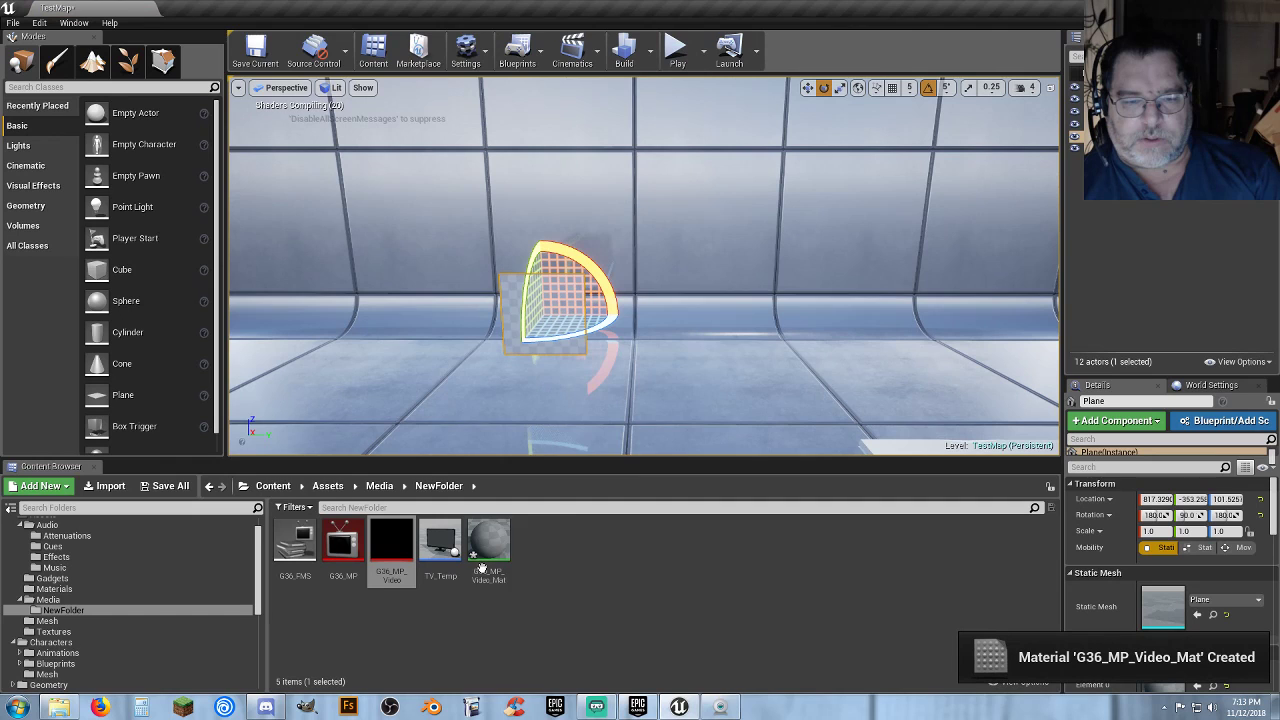